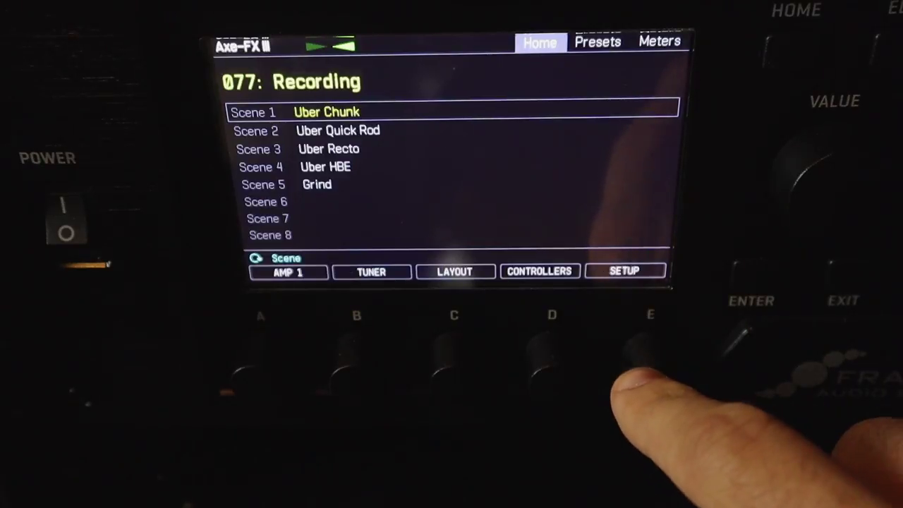
Bring up the Axe-Fx III I/O Audio page, showing USB Output 7/8 Source set to INPUT 2
left_click(638, 349)
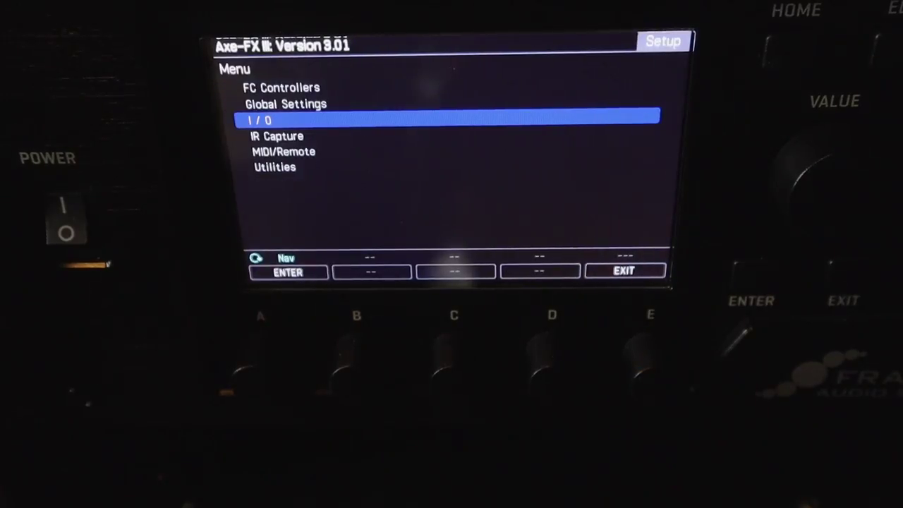
left_click(753, 273)
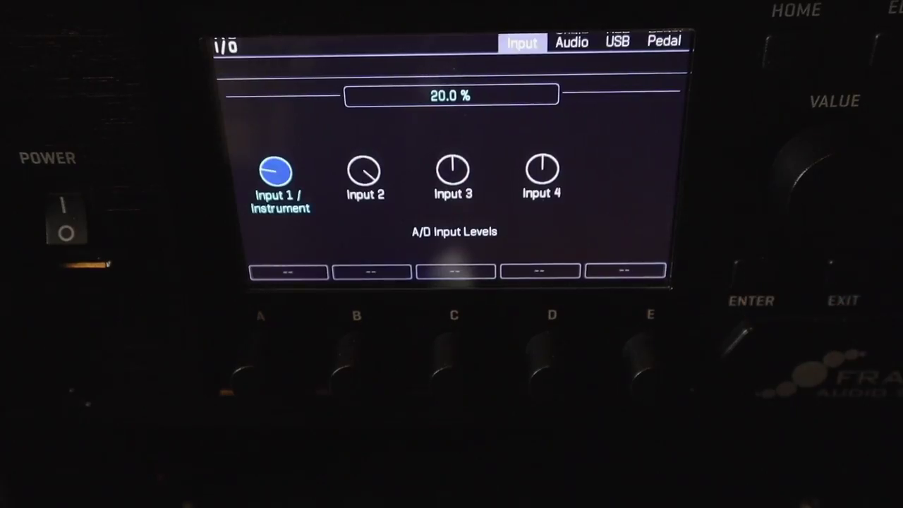
key("Right")
key("Right")
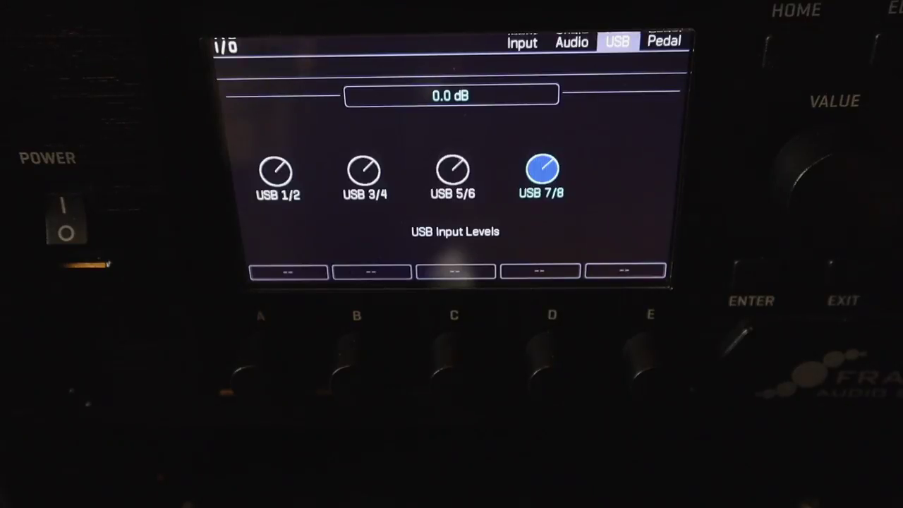
key("Left")
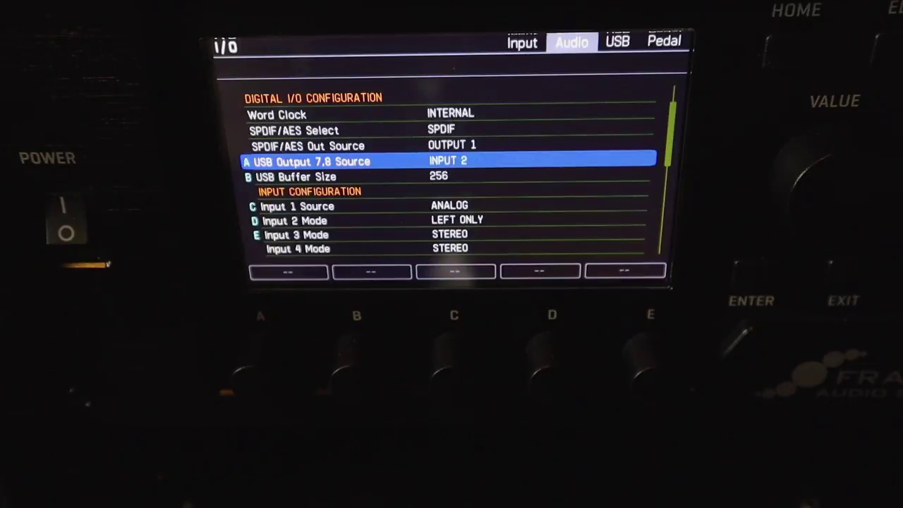
key("Up")
key("Up")
key("Down")
key("Down")
key("Down")
scroll(832, 169, "down", 5)
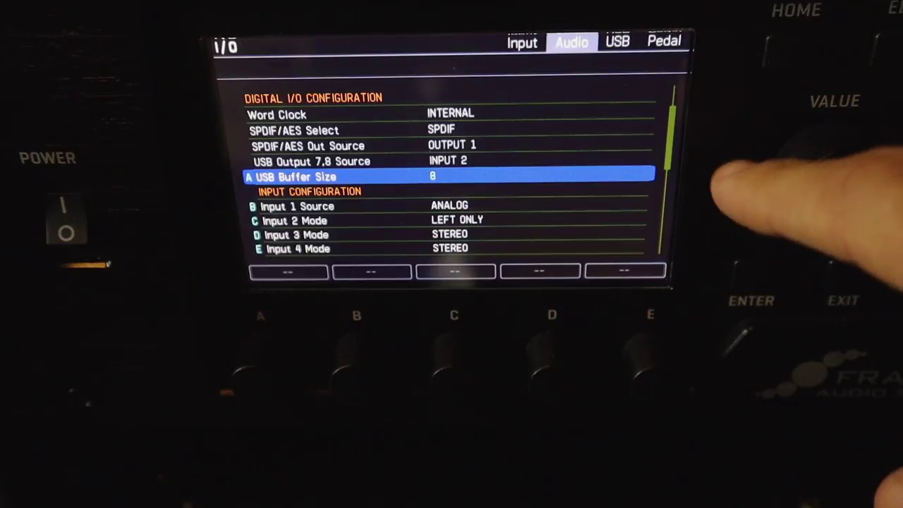
scroll(833, 169, "up", 5)
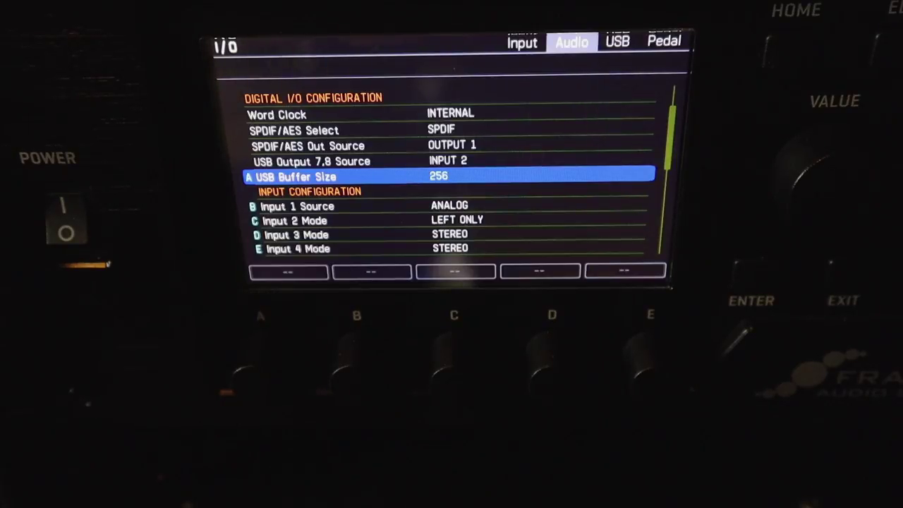
key("Down")
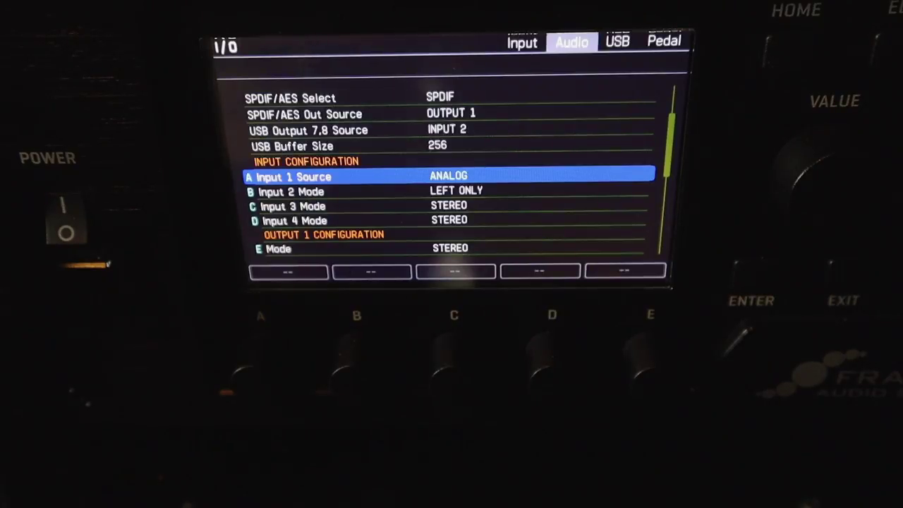
scroll(818, 176, "down", 2)
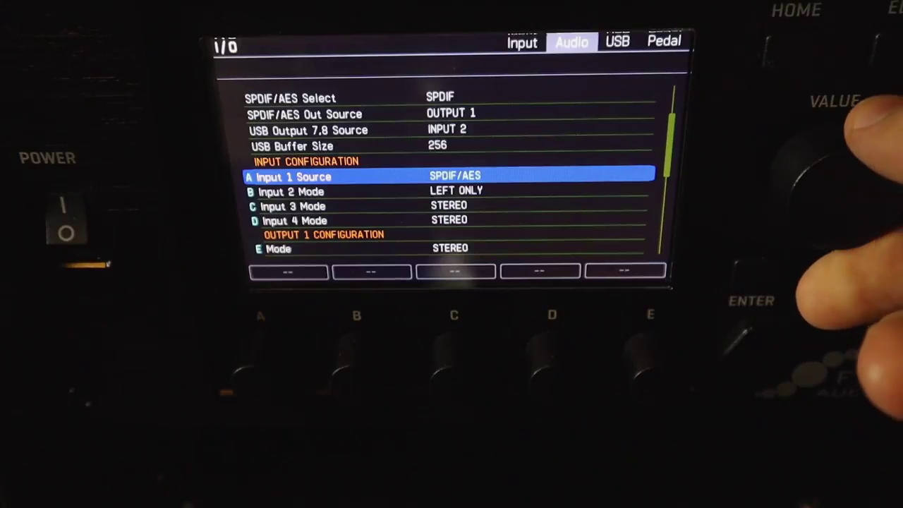
scroll(818, 176, "up", 2)
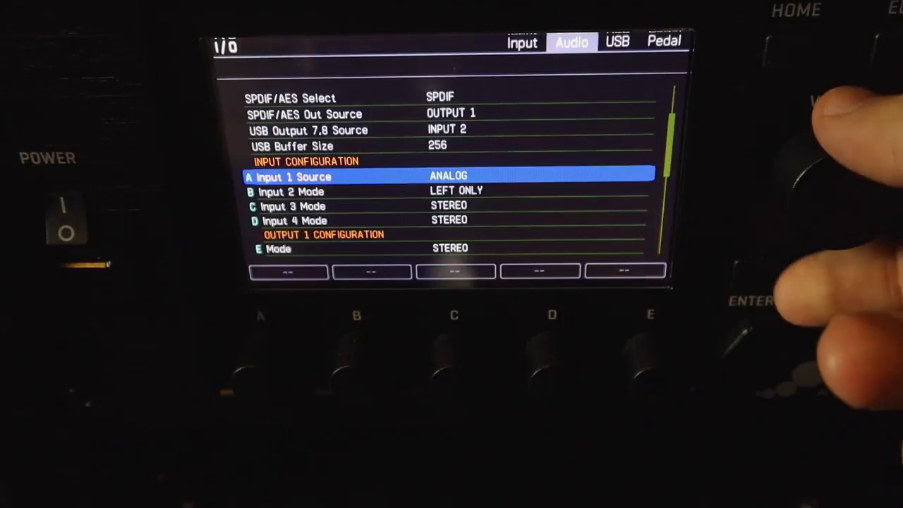
scroll(819, 176, "down", 2)
scroll(818, 177, "up", 2)
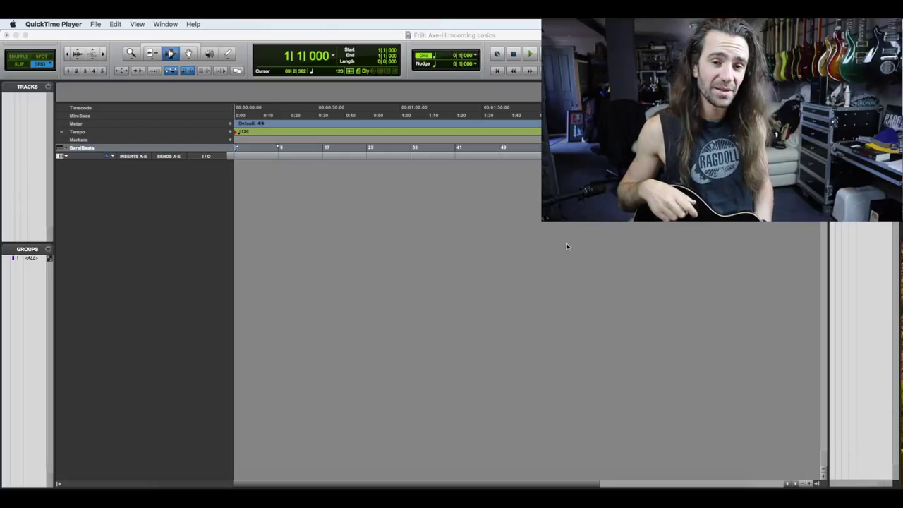
left_click(522, 490)
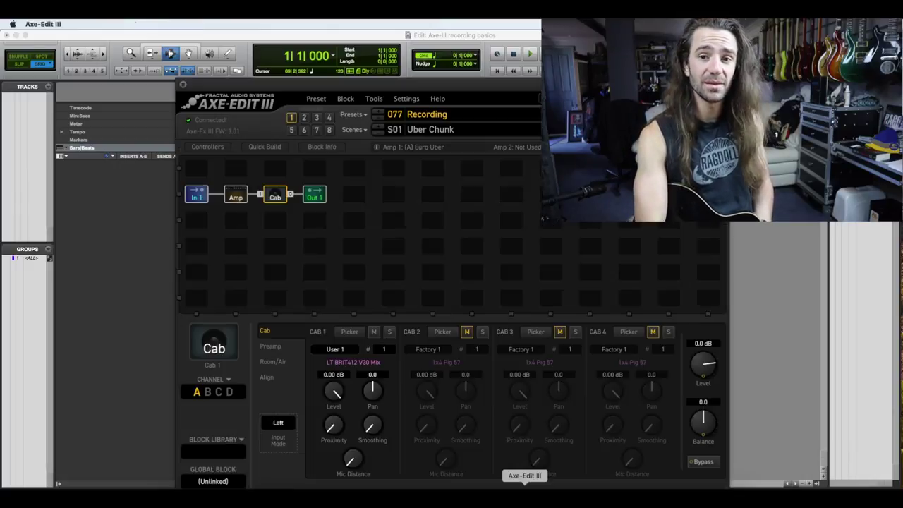
left_click(235, 196)
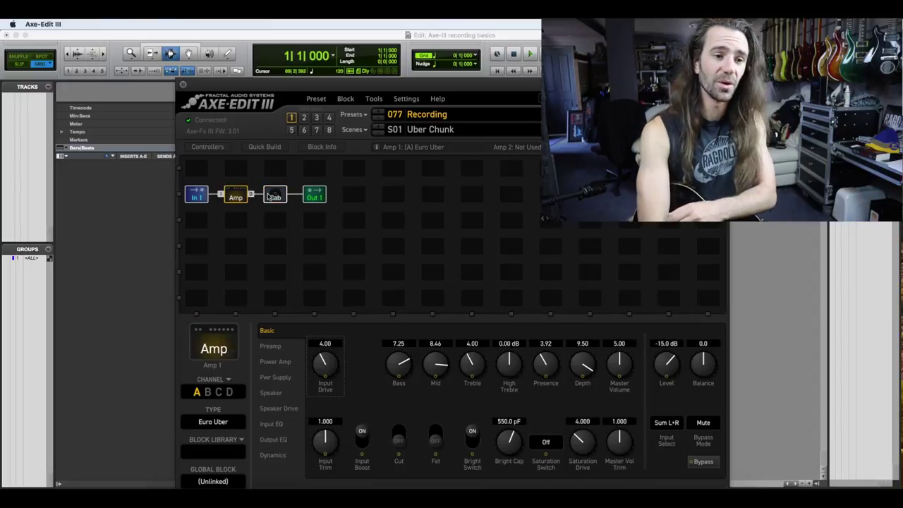
left_click(274, 196)
left_click(315, 197)
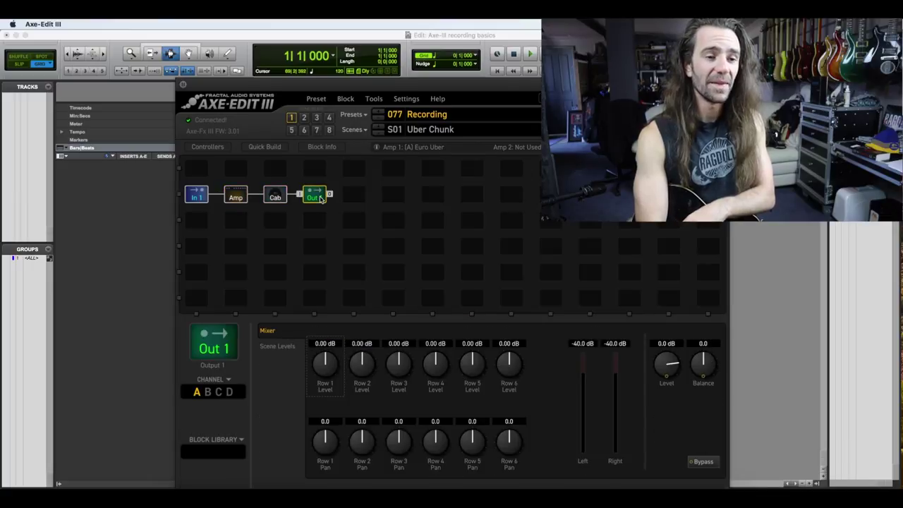
left_click(140, 216)
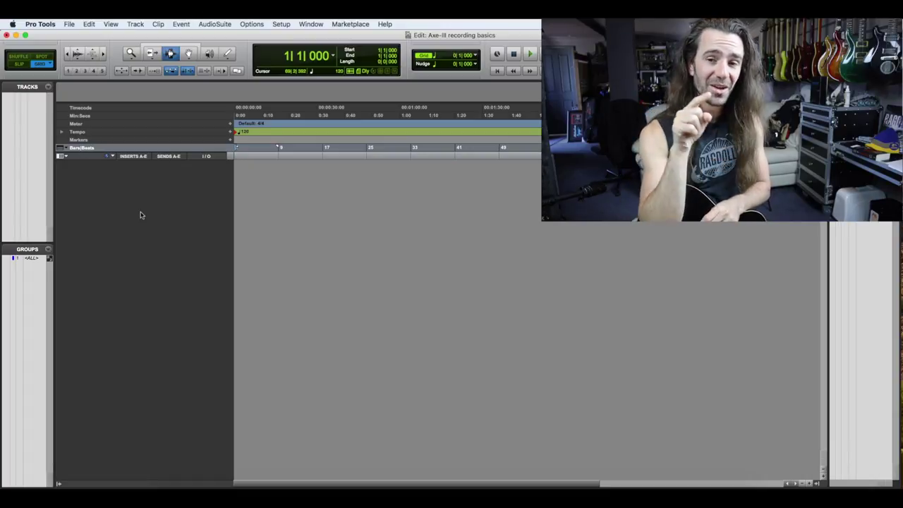
scroll(140, 215, "right", 5)
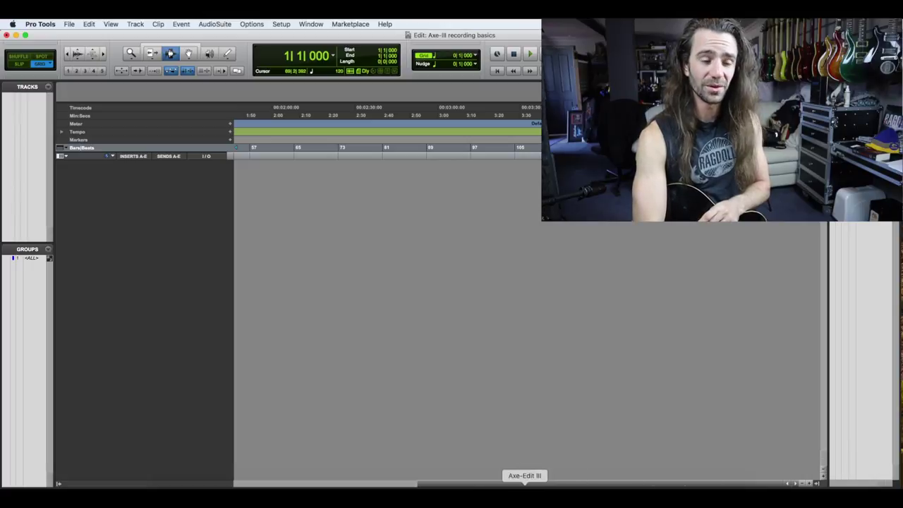
left_click(521, 491)
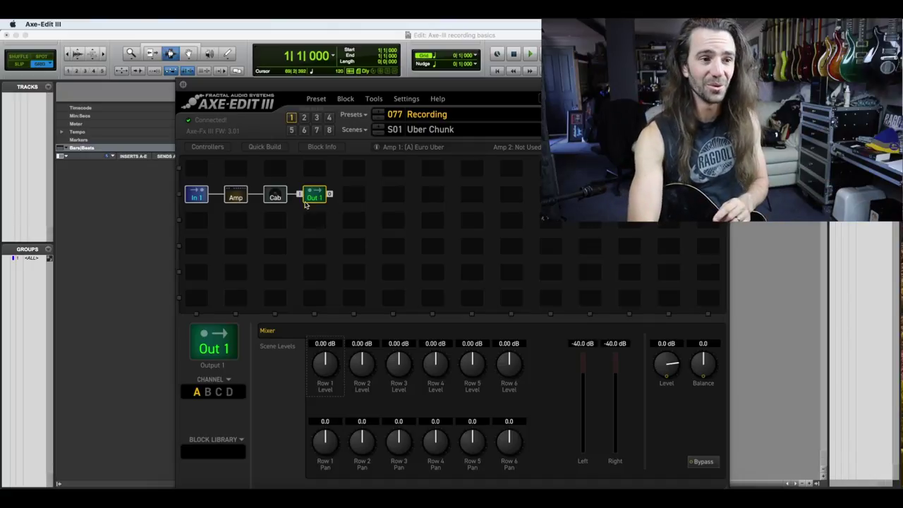
left_click(158, 232)
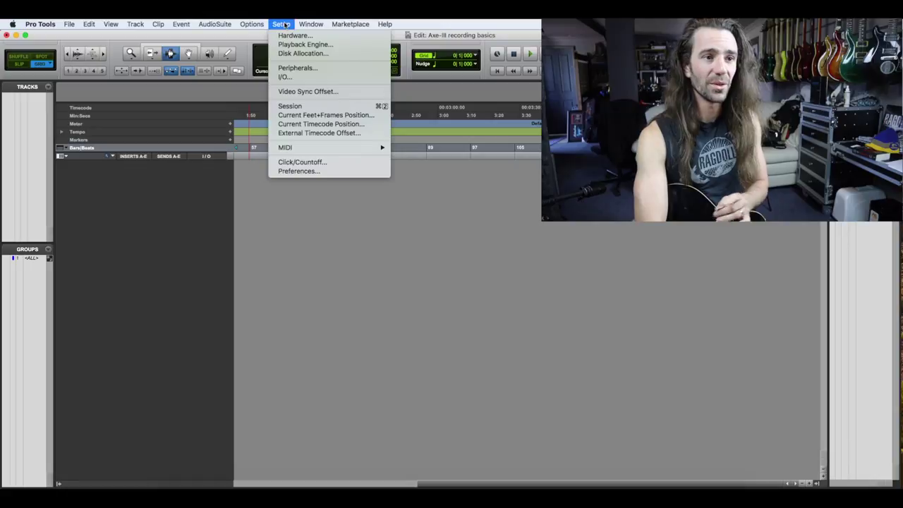
left_click(319, 48)
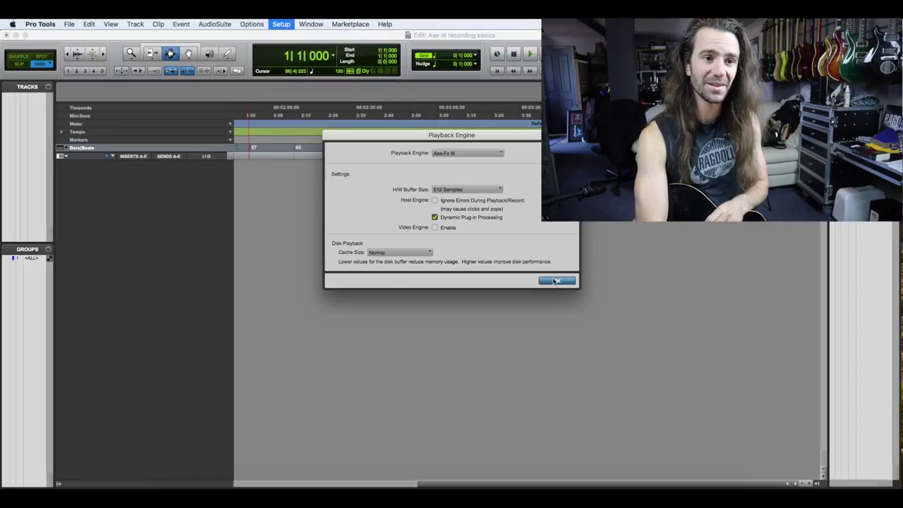
left_click(556, 281)
left_click(281, 24)
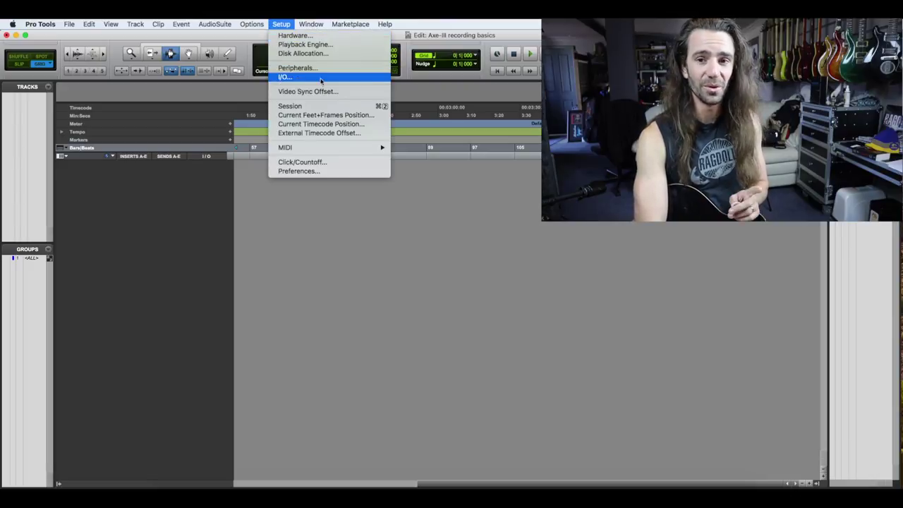
key("Escape")
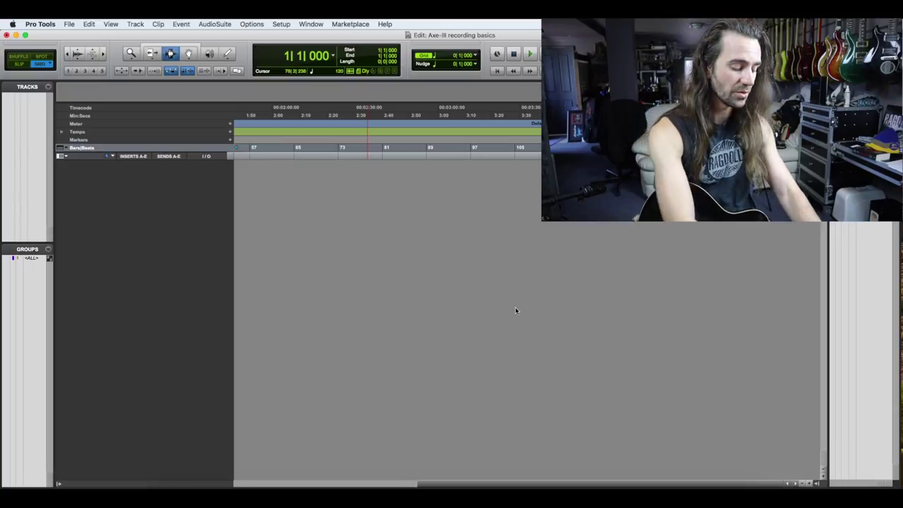
Create one mono audio track, Audio 1, and review its input list, keeping the current input
key("super+shift+n")
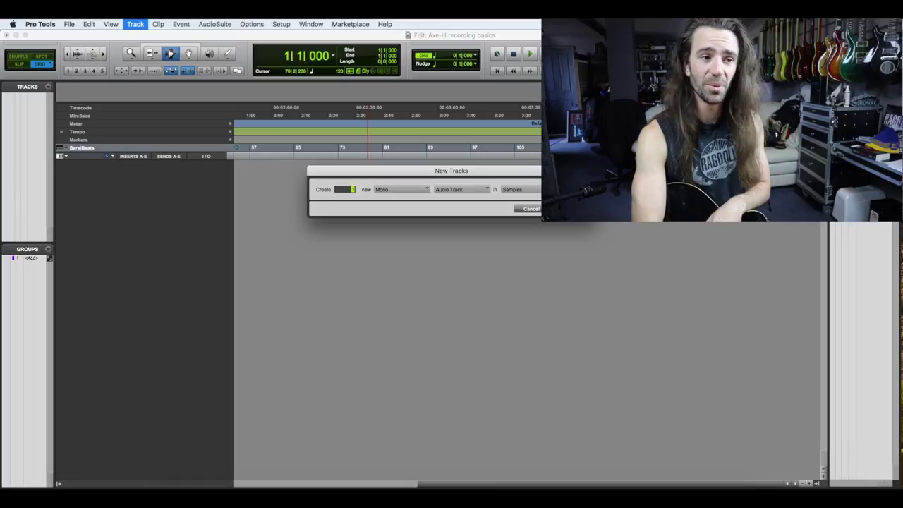
key("Return")
left_click(204, 167)
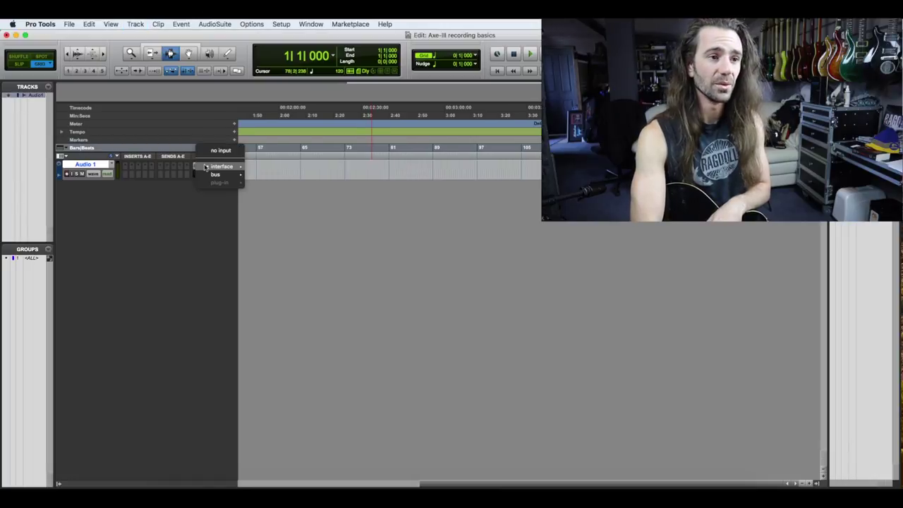
mouse_move(206, 167)
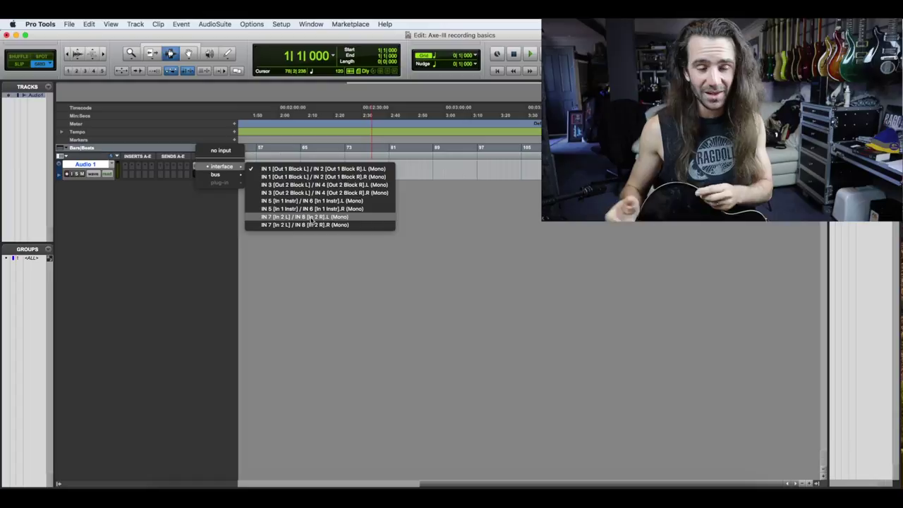
left_click(155, 274)
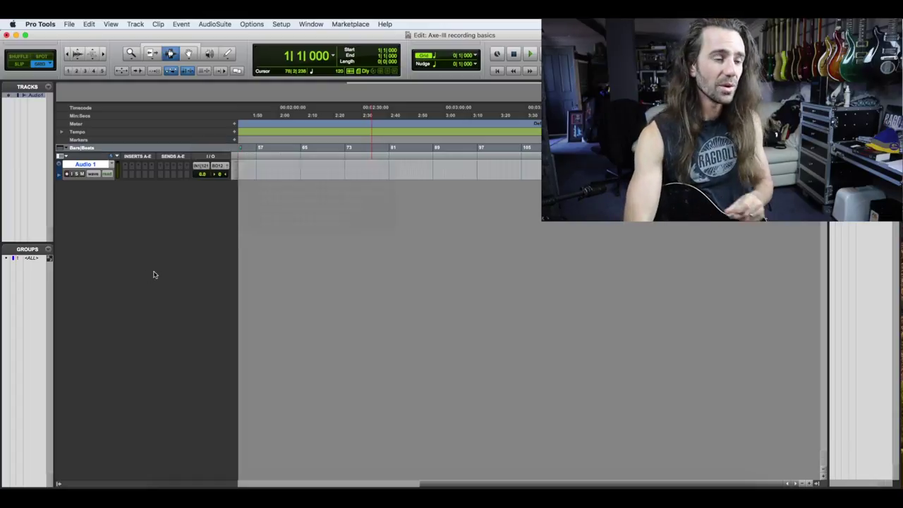
Add a second mono audio track, Audio 2, with its input set to input 5
key("super+shift+n")
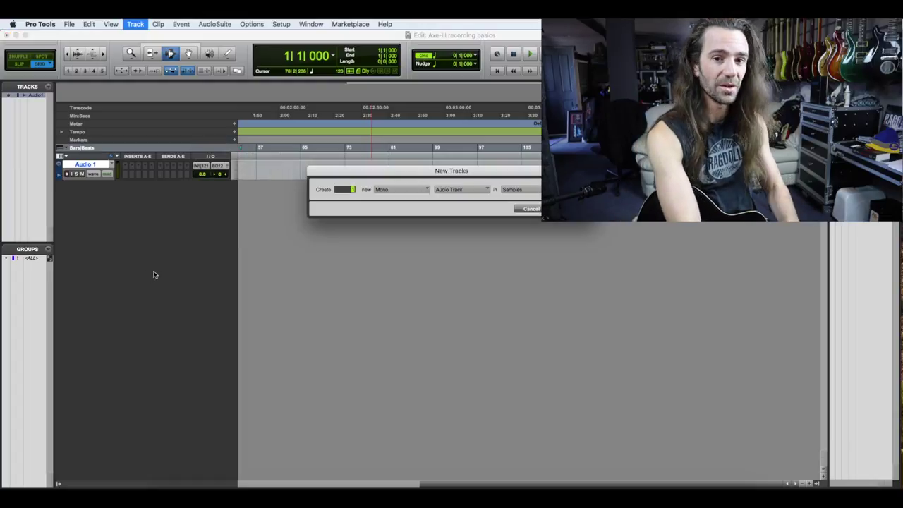
key("Return")
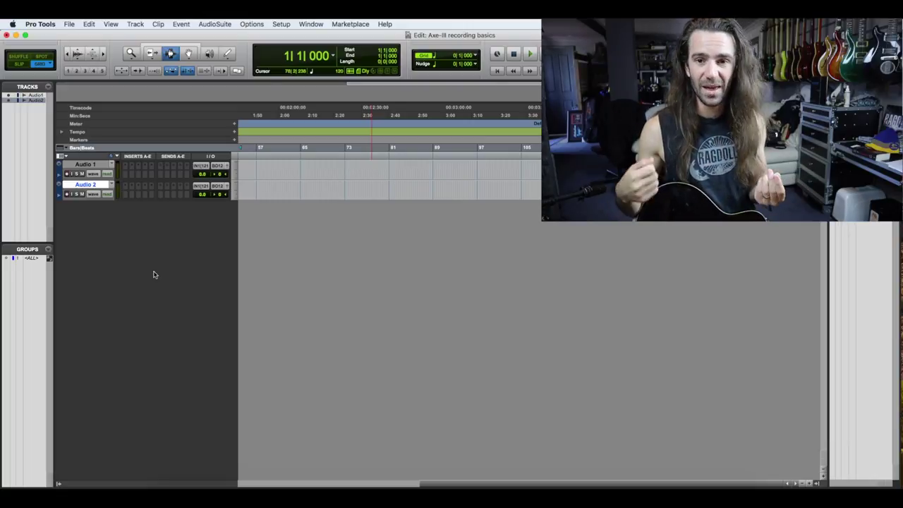
left_click(204, 186)
mouse_move(206, 187)
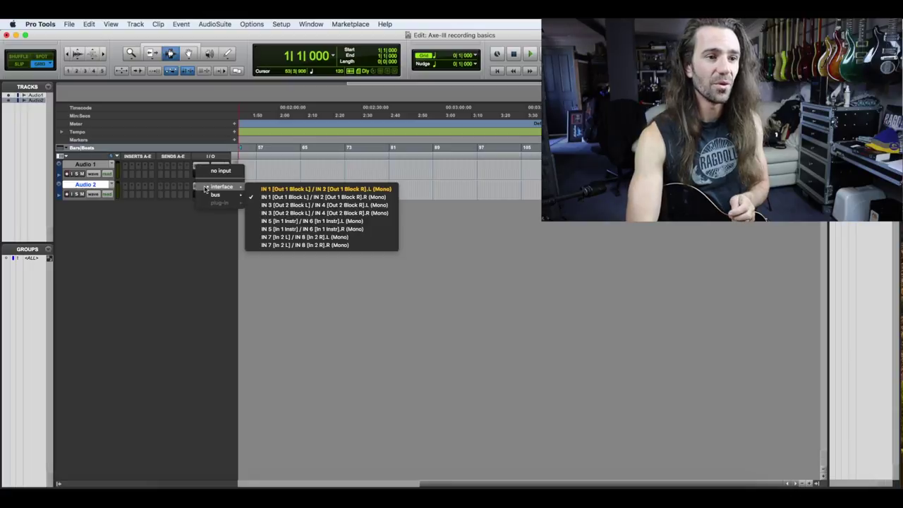
left_click(317, 222)
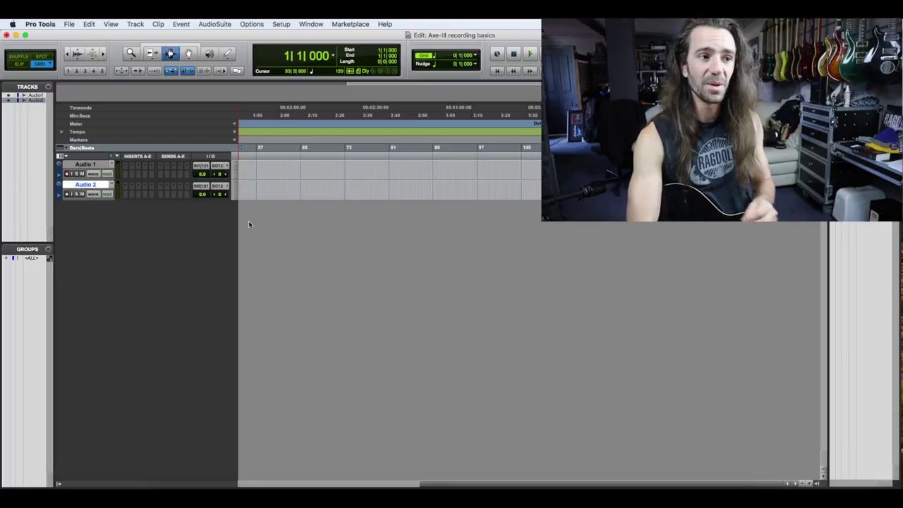
Rename Audio 1 to 'Uber' and Audio 2 to 'DI'
double_click(93, 165)
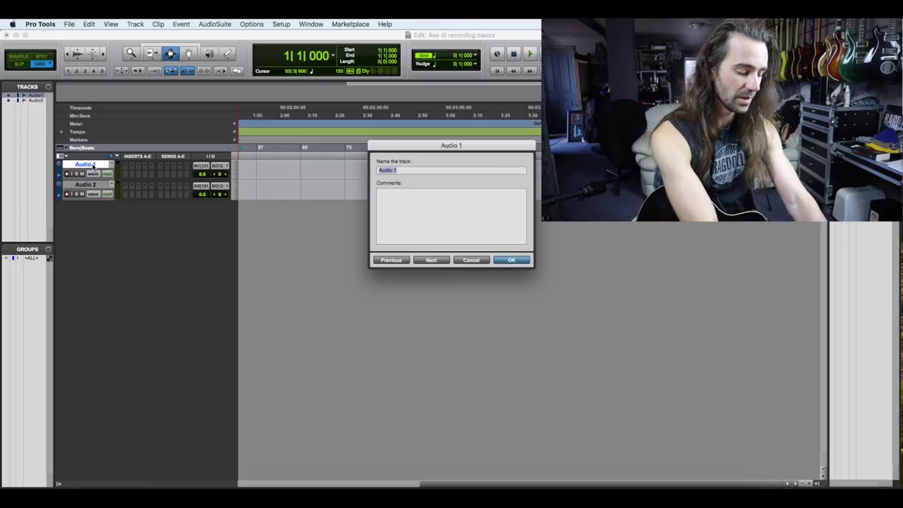
type("Uber")
key("Return")
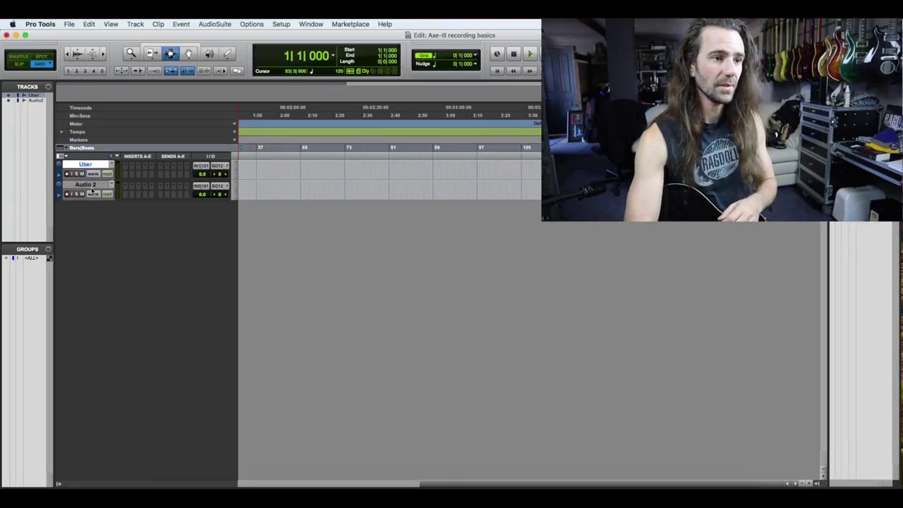
double_click(92, 185)
type("DI")
key("Return")
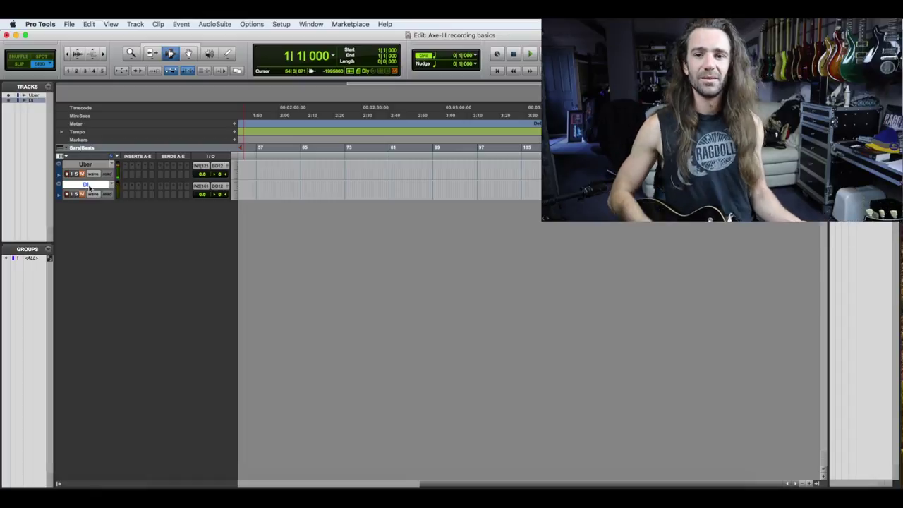
Record a guitar take from the session start onto both armed tracks
left_click(452, 110)
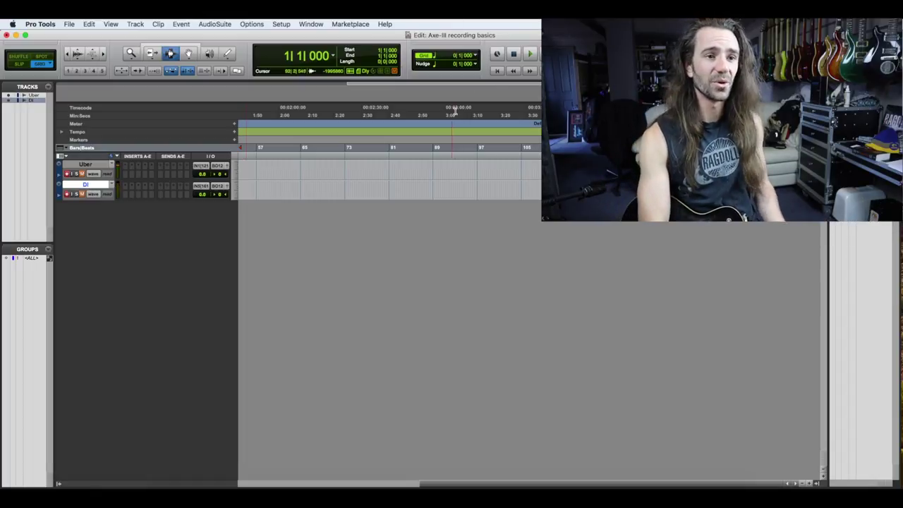
left_click(498, 70)
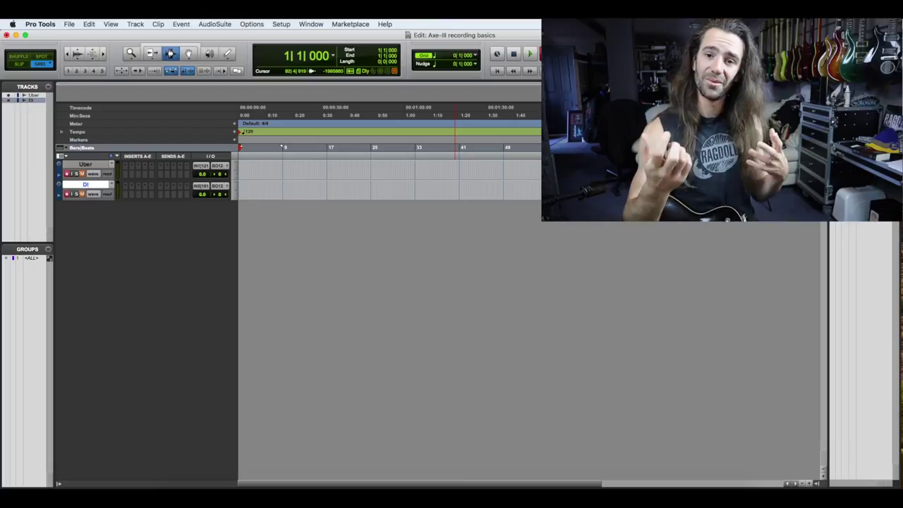
key("super+space")
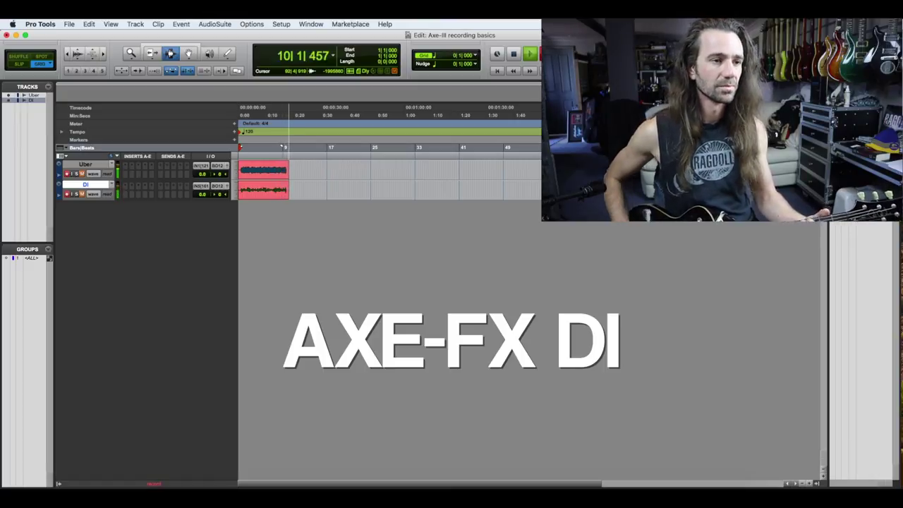
key("space")
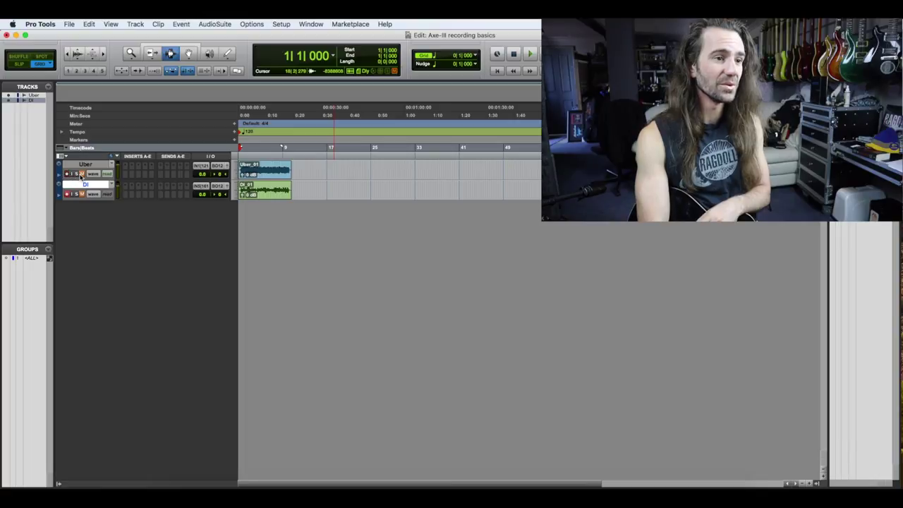
Play the take back from bar 4, then again with the DI track unmuted
left_click(256, 147)
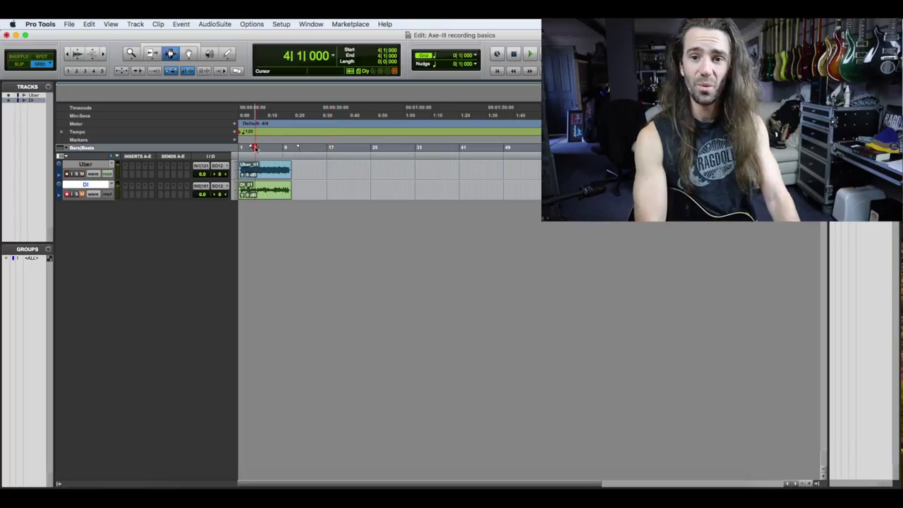
key("space")
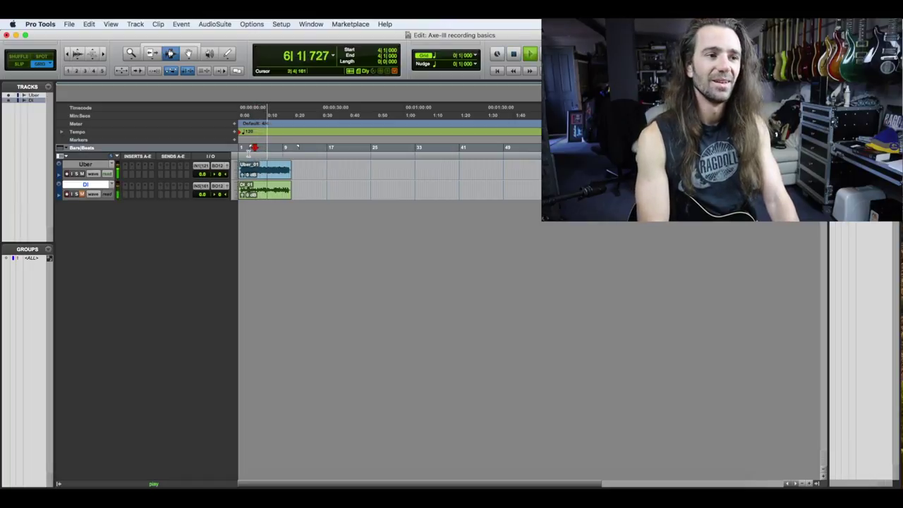
key("space")
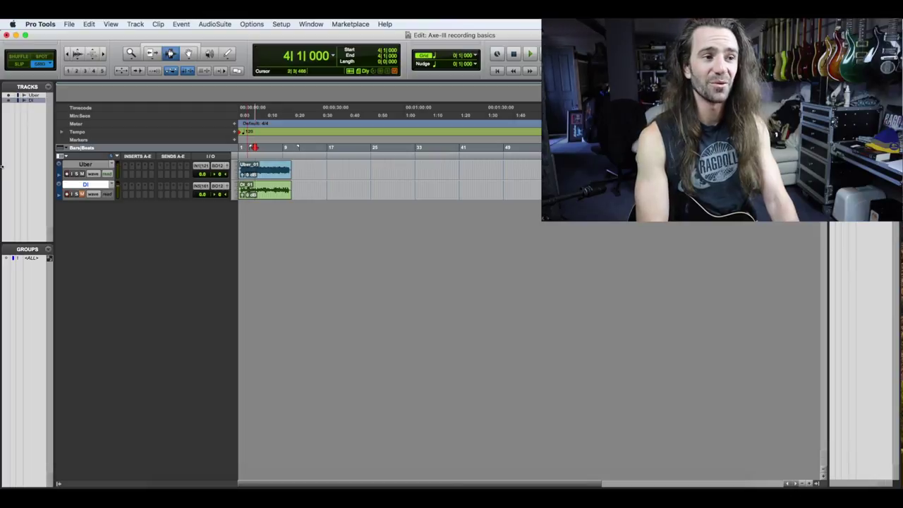
left_click(81, 195)
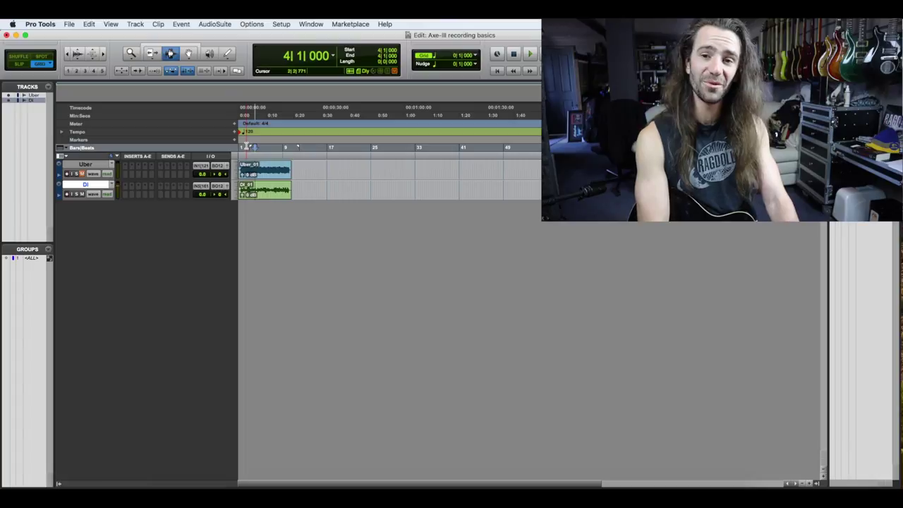
key("space")
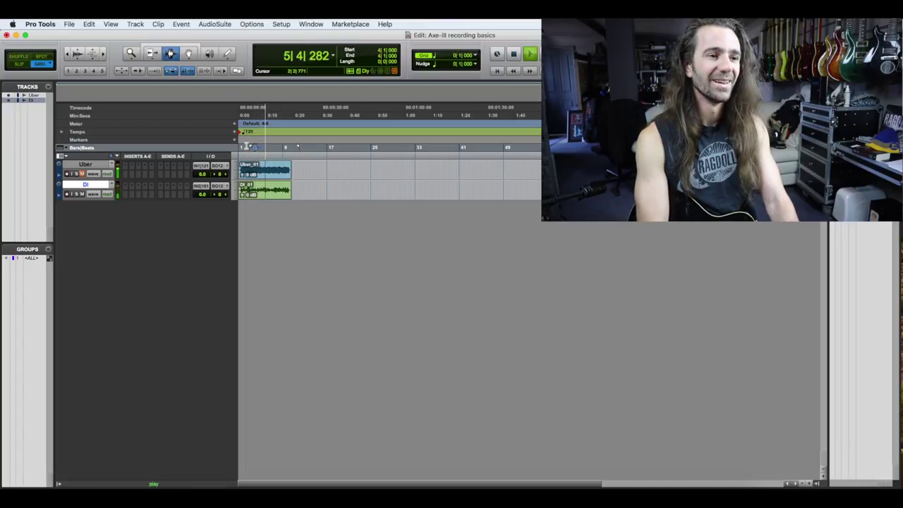
key("space")
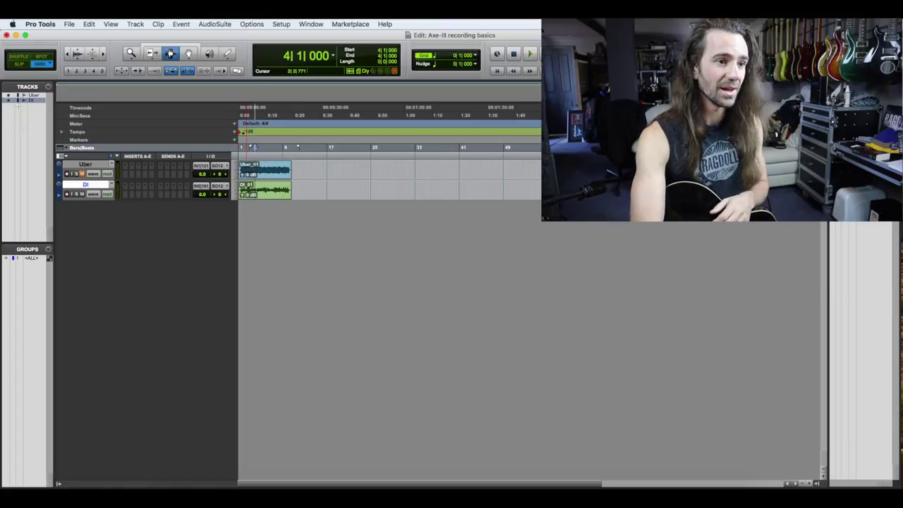
Set the Uber and DI track heights to large and zoom in on their waveforms
right_click(58, 170)
mouse_move(97, 151)
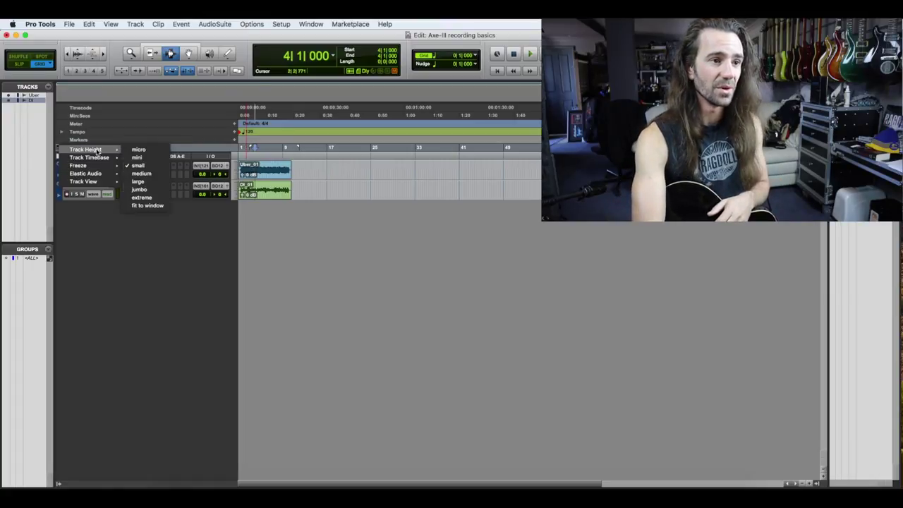
left_click(139, 181)
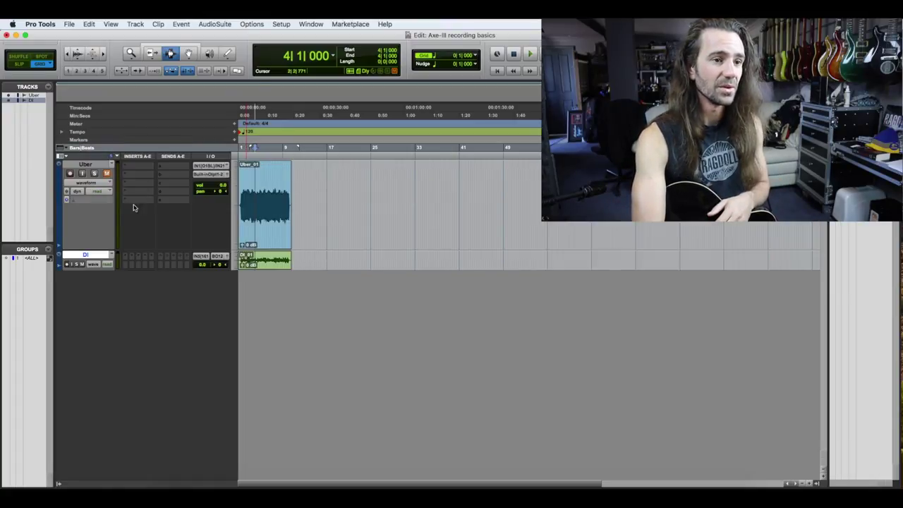
right_click(62, 255)
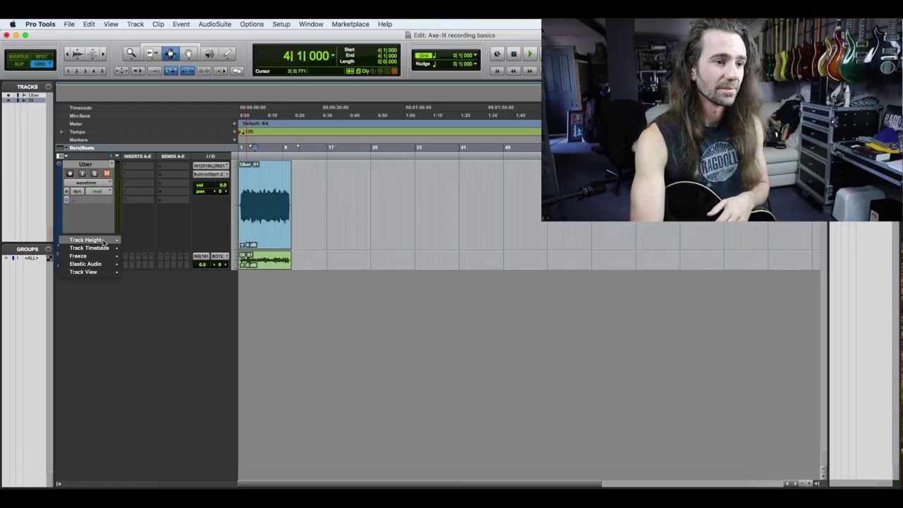
mouse_move(103, 242)
left_click(144, 272)
key("super+bracketright")
key("super+bracketright")
key("super+bracketright")
key("super+bracketright")
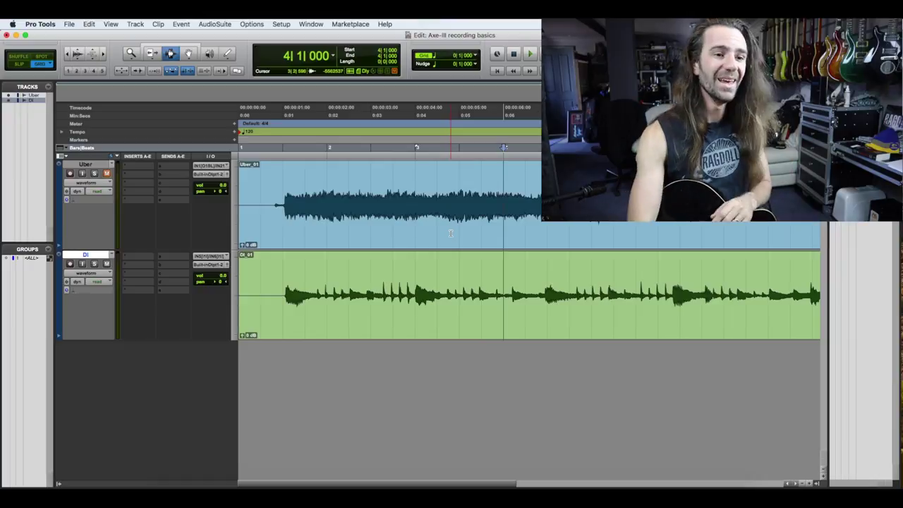
scroll(383, 203, "right", 5)
scroll(383, 203, "left", 5)
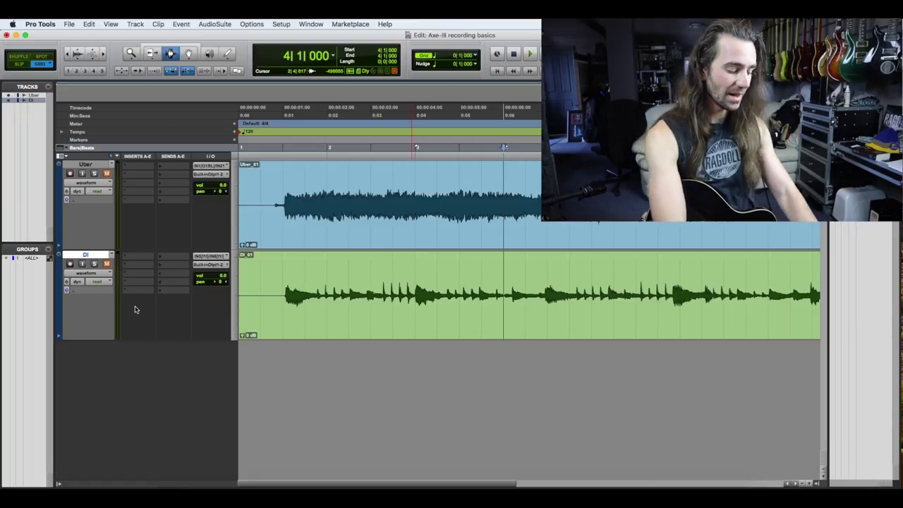
Add a new mono Audio 1 track and record-arm it
key("super+shift+n")
key("Return")
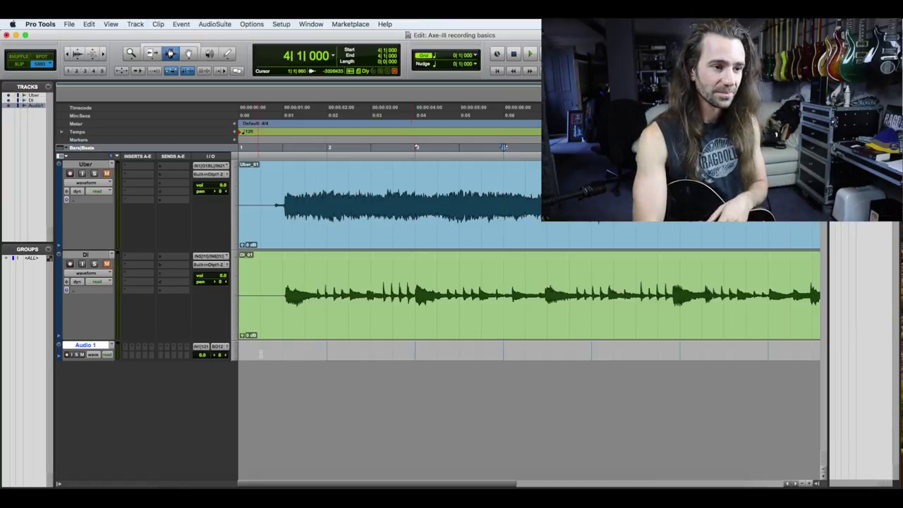
left_click(68, 355)
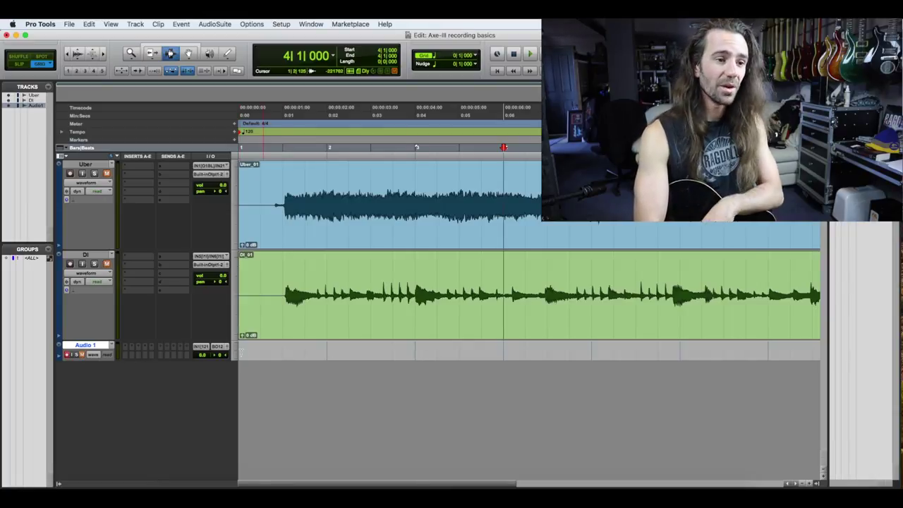
Review the bus list in the Setup I/O window, then close it
left_click(282, 25)
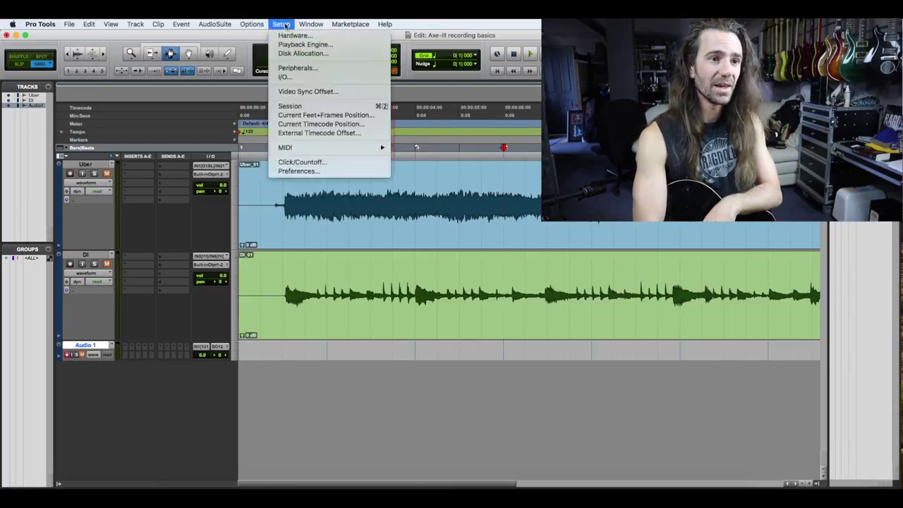
left_click(318, 77)
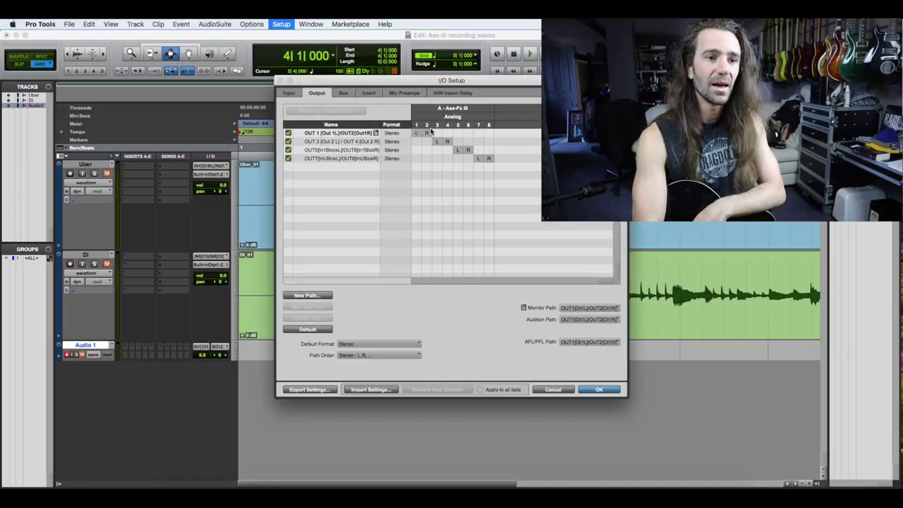
left_click(344, 93)
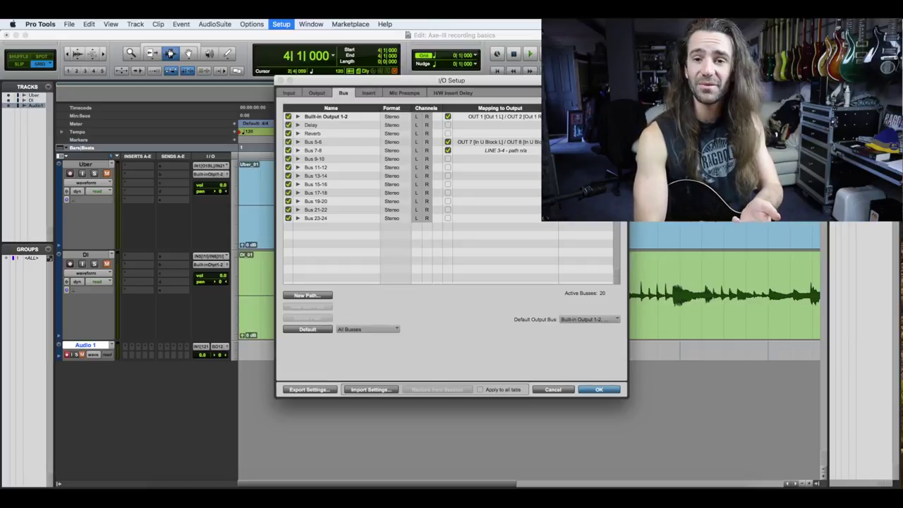
left_click(599, 390)
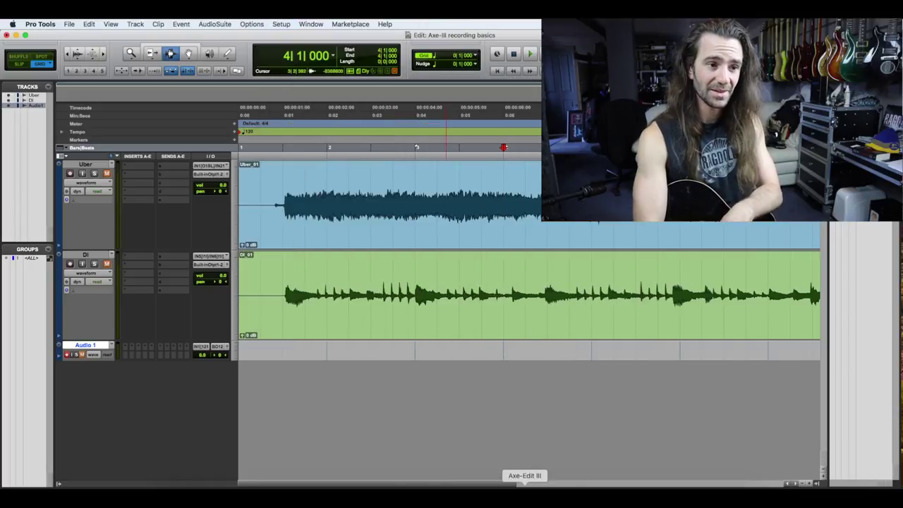
In Axe-Edit III, place an Input USB block in the empty cell above In 1, then return to Pro Tools
left_click(525, 485)
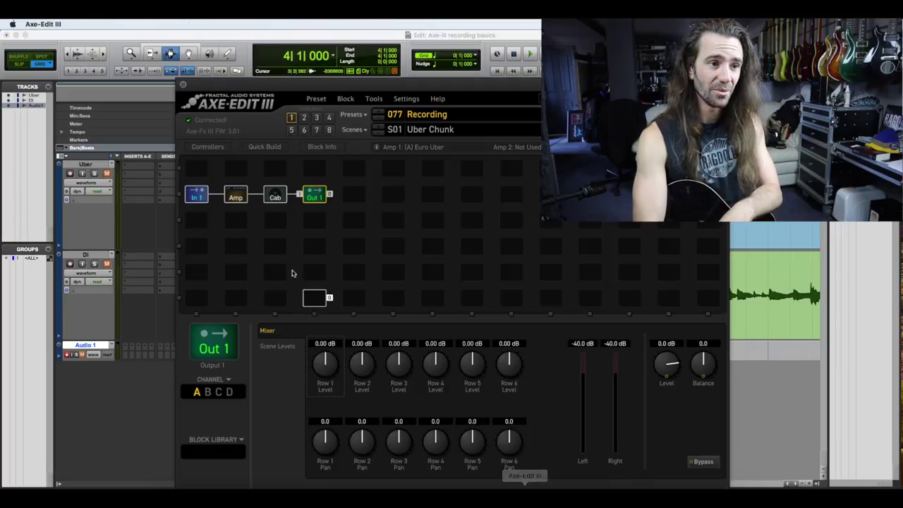
left_click(198, 173)
right_click(198, 172)
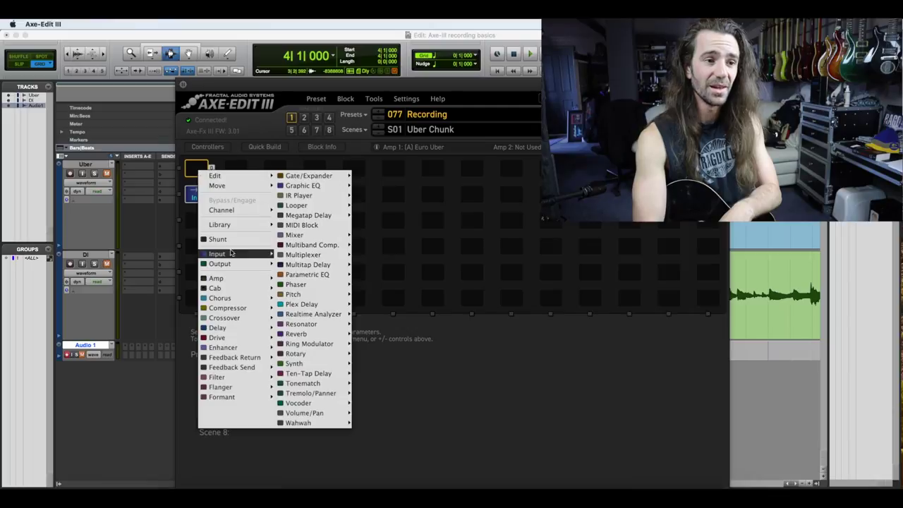
mouse_move(230, 253)
left_click(300, 297)
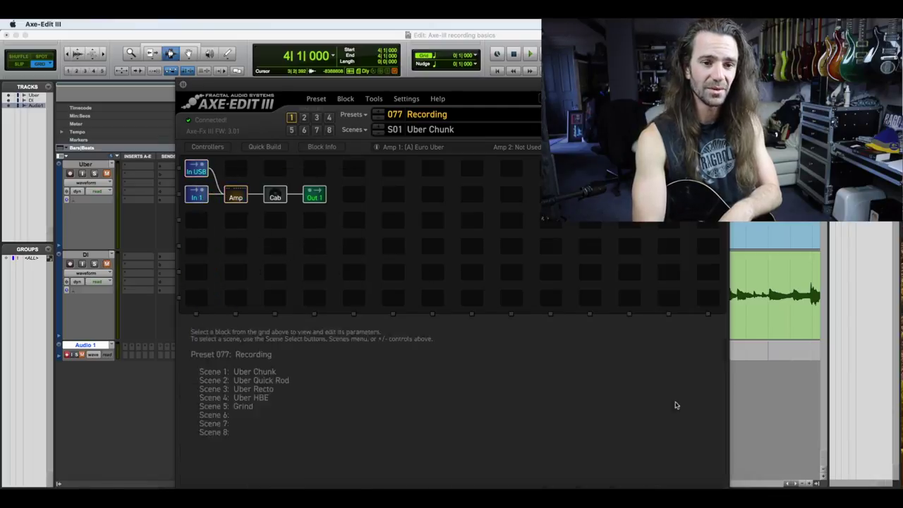
left_click(775, 390)
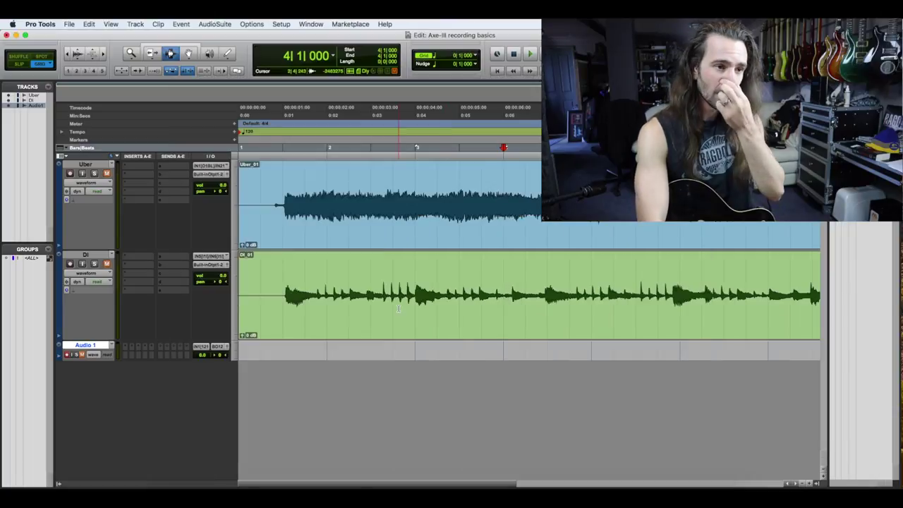
Set the DI track's output to Bus 5-6 (Stereo), briefly checking Axe-Edit III
left_click(218, 263)
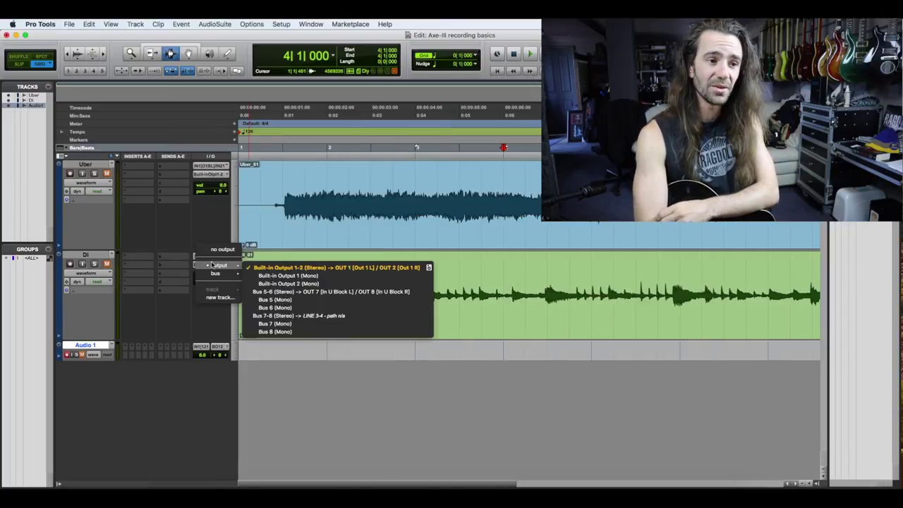
left_click(326, 292)
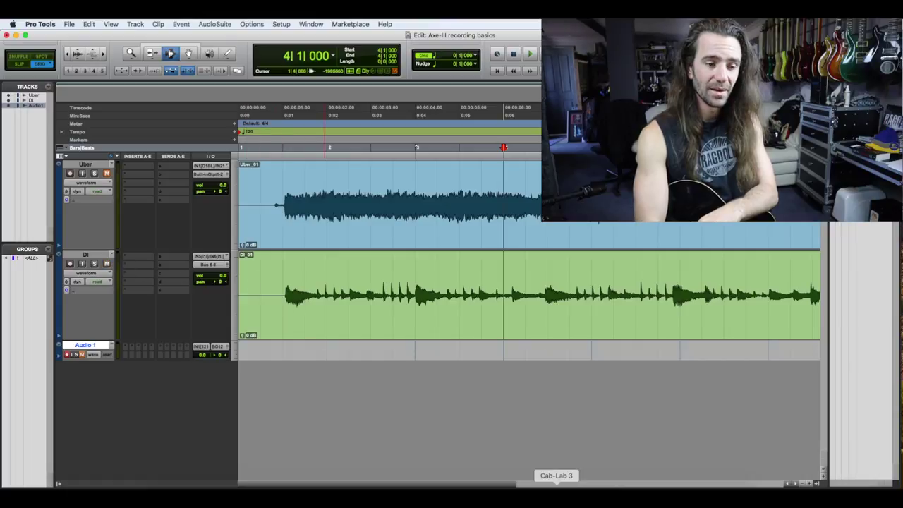
left_click(525, 485)
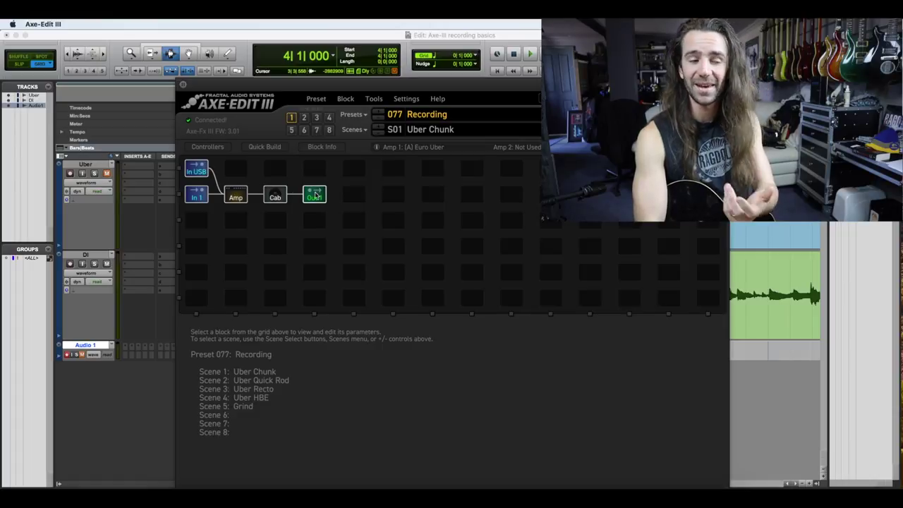
left_click(118, 446)
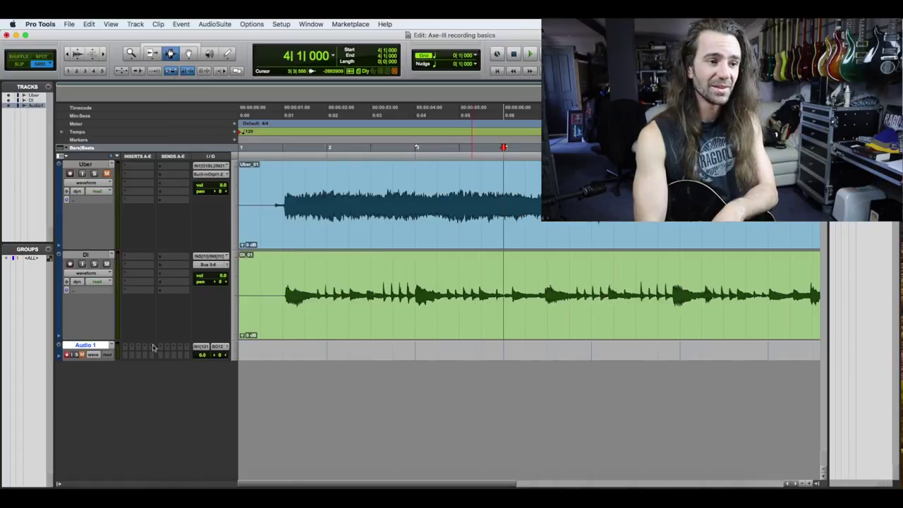
Rename the Audio 1 track to 'Reamp'
double_click(91, 346)
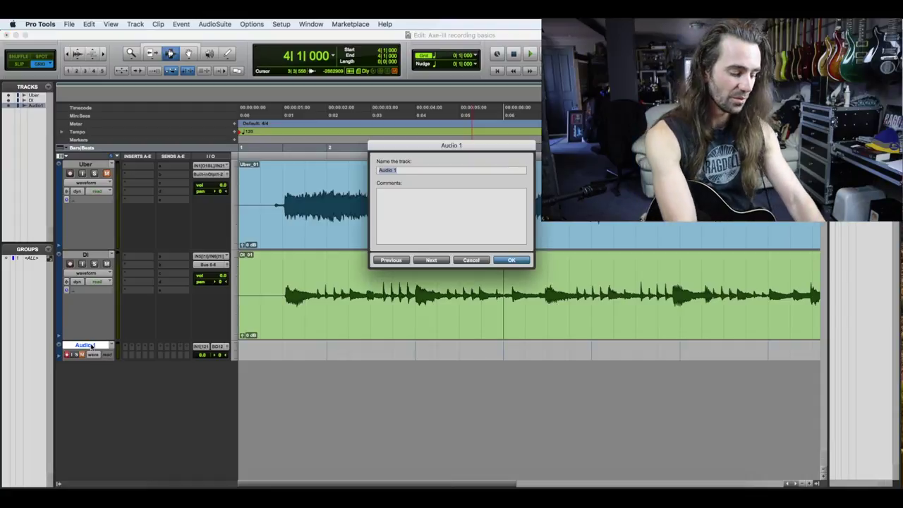
type("Reamp")
key("Return")
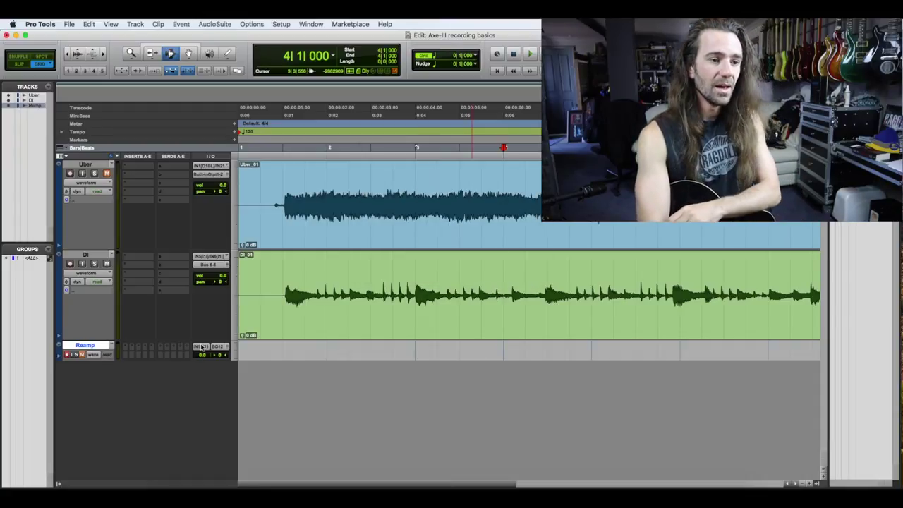
Set the Reamp track's input to IN 1 (Out 1 Block L) and return to the session start
left_click(210, 346)
mouse_move(222, 347)
left_click(278, 351)
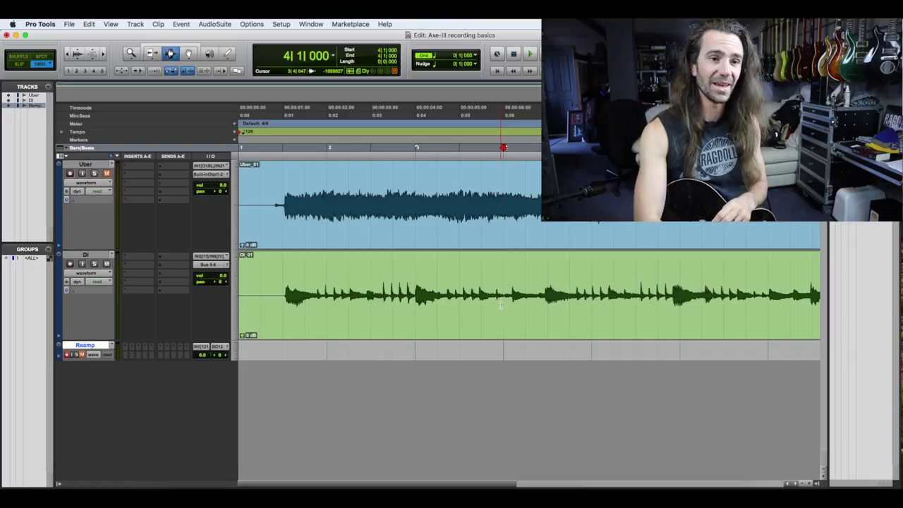
key("Return")
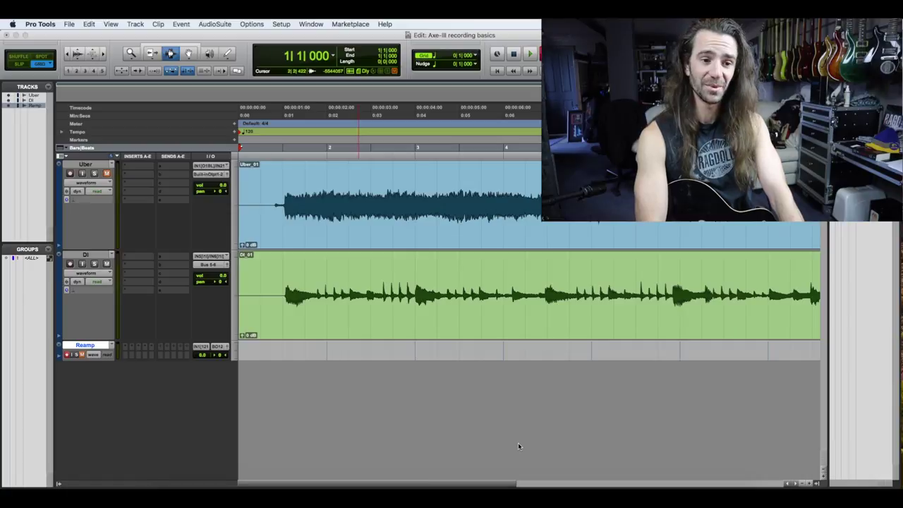
Record the reamp pass while lowering the amp's Input Drive, Treble (2.26), Presence (2.18) and Mid
key("super+space")
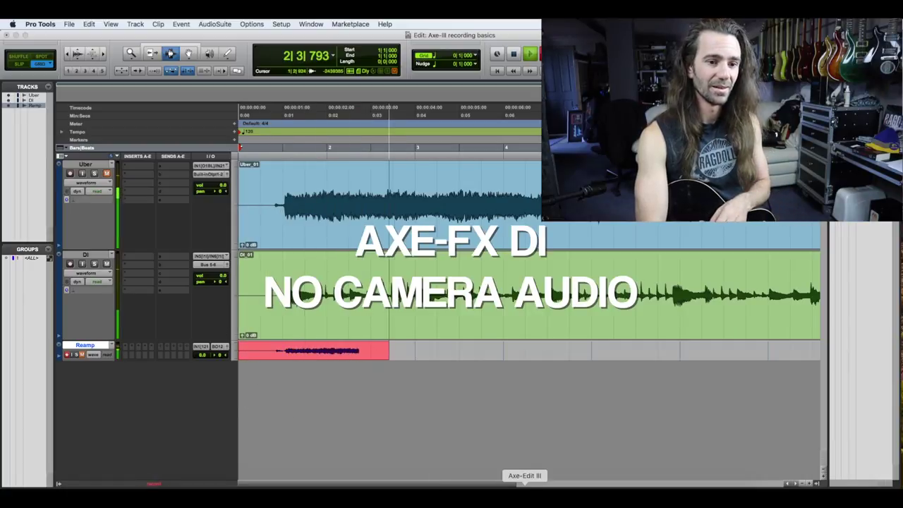
left_click(524, 494)
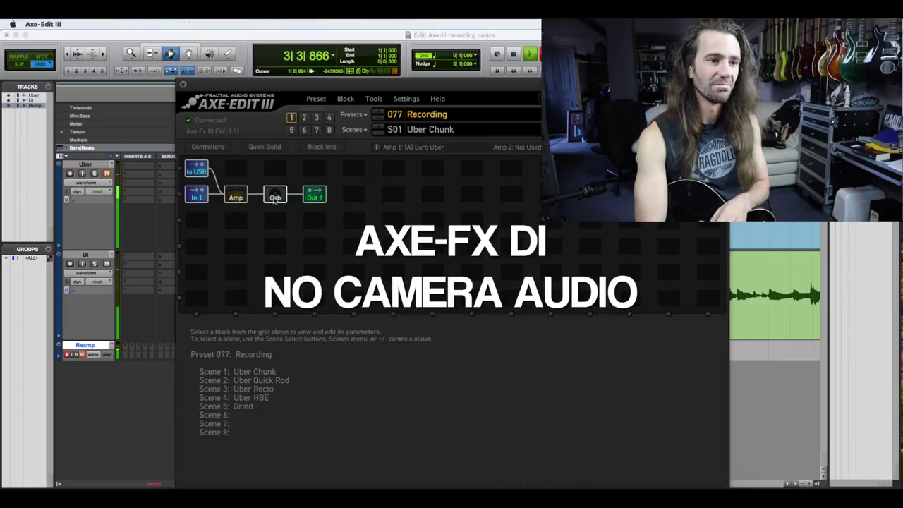
left_click(236, 194)
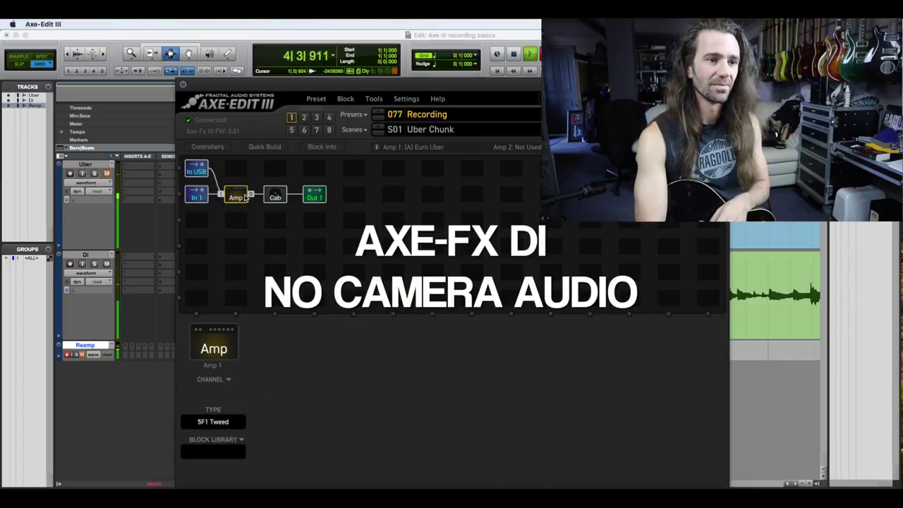
left_click_drag(322, 381, 321, 415)
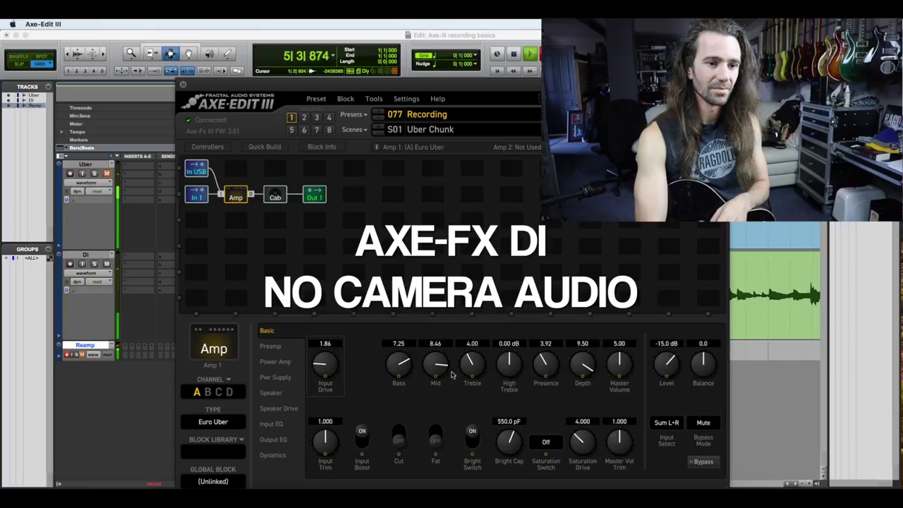
left_click_drag(470, 370, 459, 398)
left_click_drag(554, 367, 542, 387)
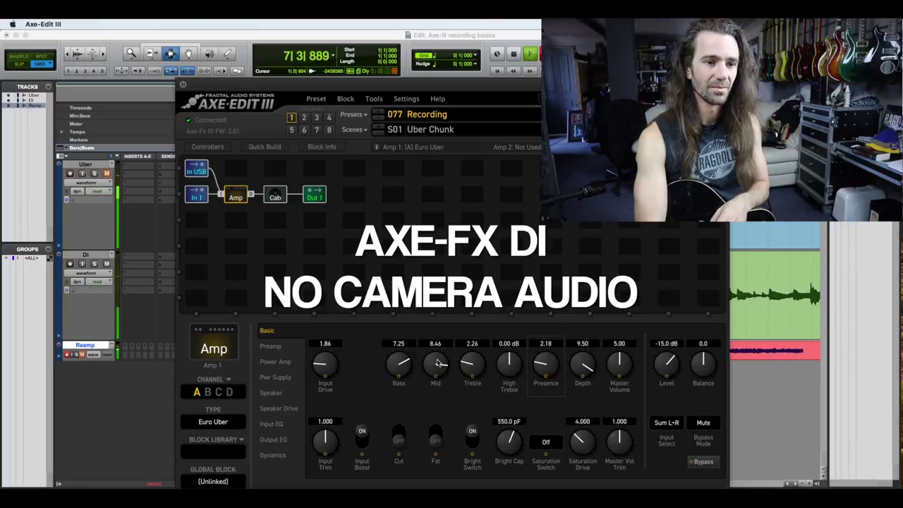
left_click_drag(439, 364, 442, 394)
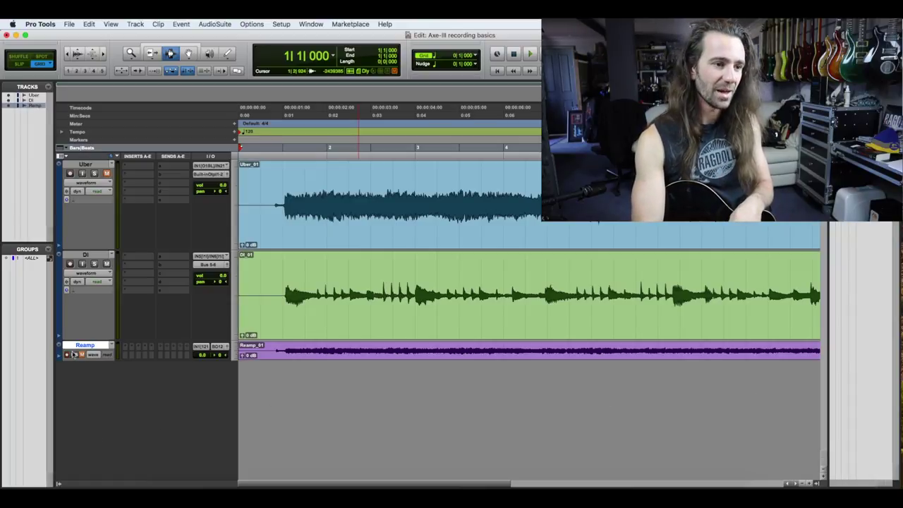
Increase the Reamp track's height so its recorded waveform is visible
left_click(59, 349)
mouse_move(88, 330)
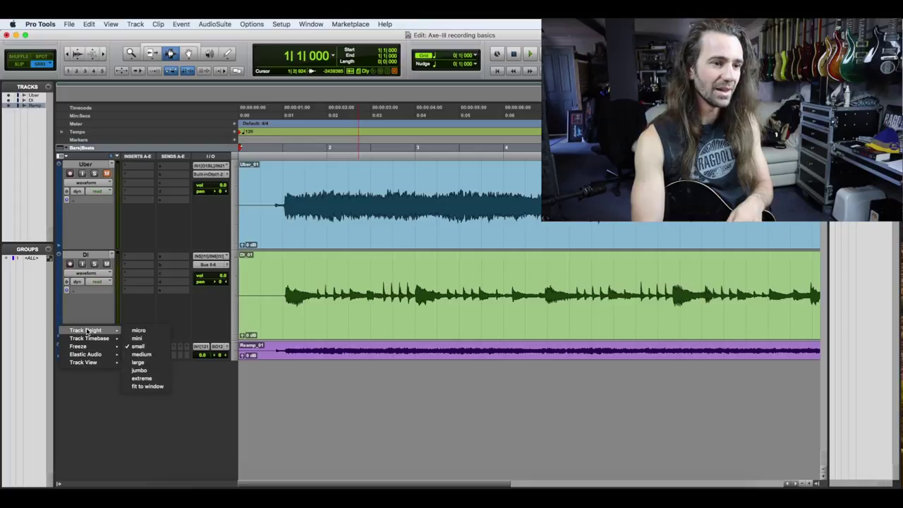
left_click(155, 363)
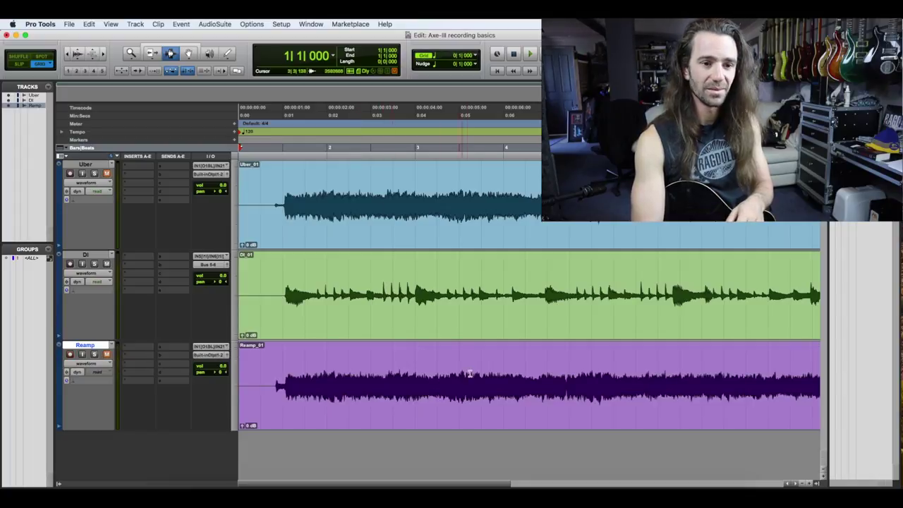
scroll(490, 252, "right", 3)
Place the edit point just past the end of the clips at bar 11
scroll(490, 253, "down", 3)
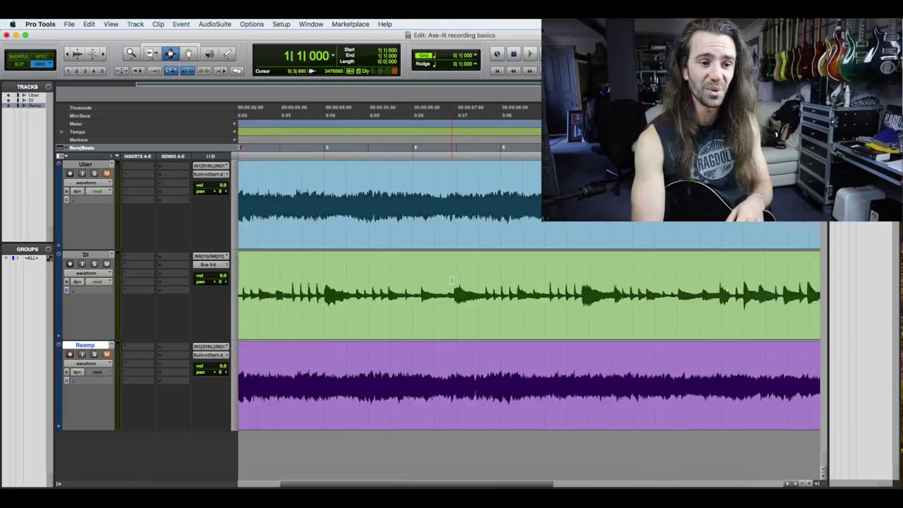
scroll(452, 281, "up", 3)
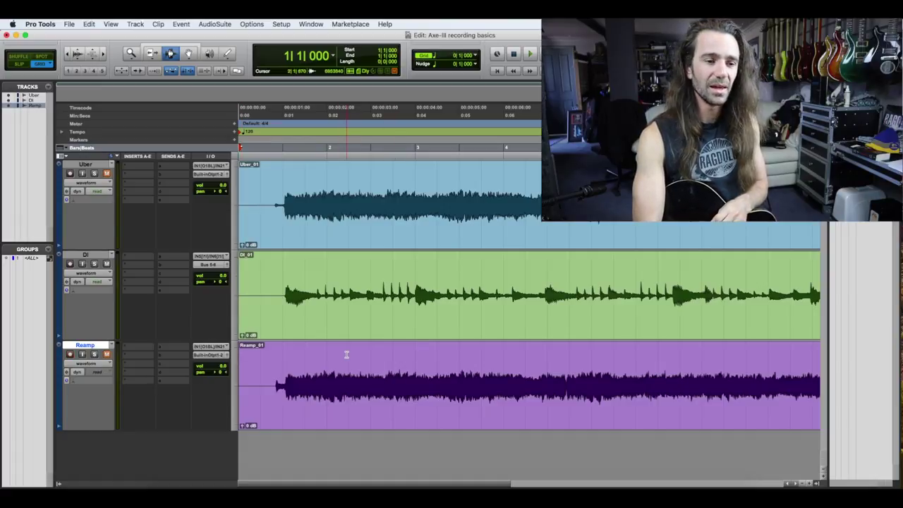
key("alt+Return")
left_click(540, 298)
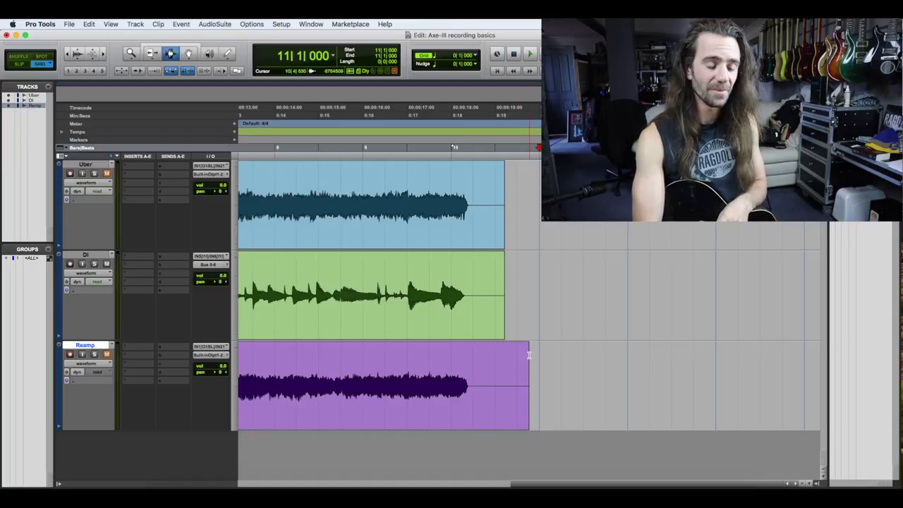
In Axe-Edit III, move Out 1 further right and extend the Cab's signal path toward it
left_click(524, 491)
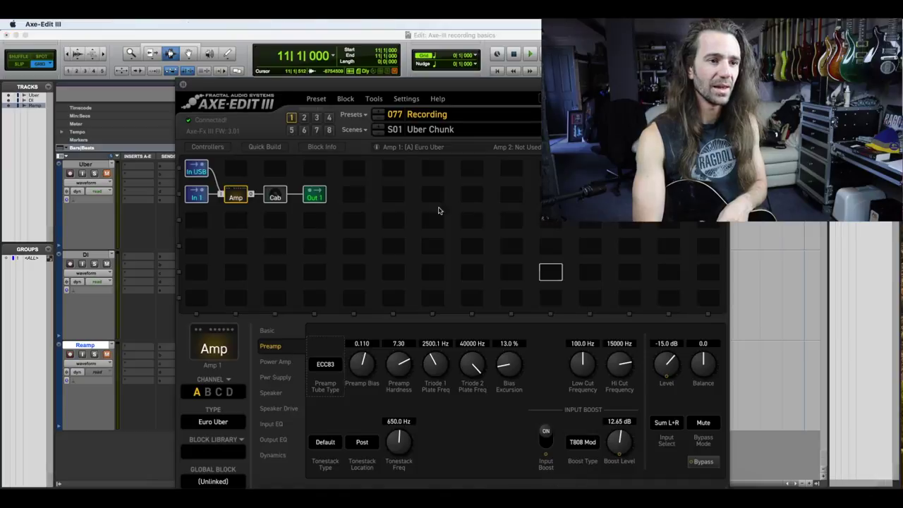
left_click_drag(315, 196, 393, 202)
left_click(326, 202)
left_click_drag(290, 196, 381, 198)
Insert a Delay 1 block in the empty cell before Out 1
left_click(355, 196)
right_click(357, 197)
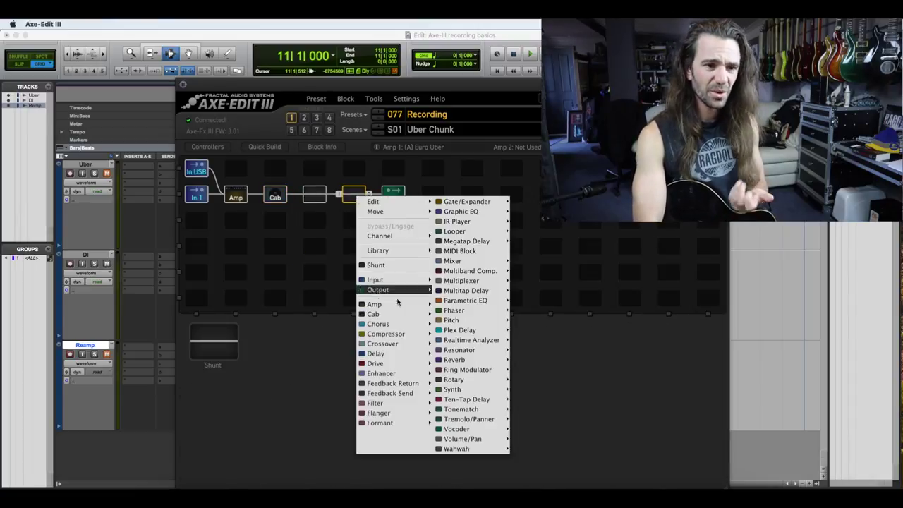
mouse_move(410, 372)
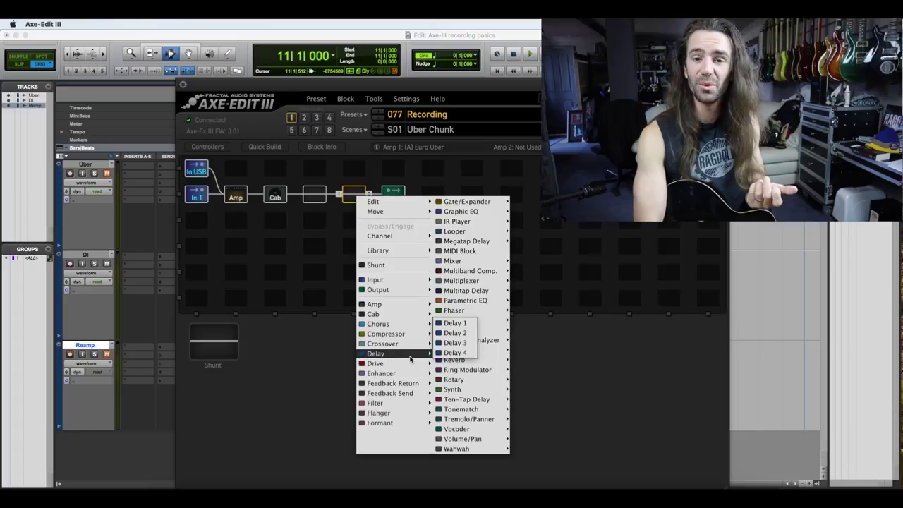
left_click(454, 324)
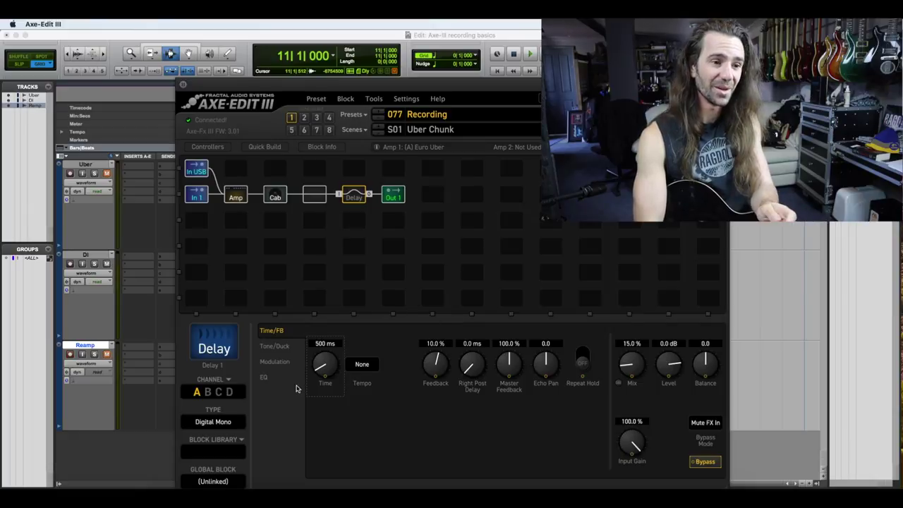
Set the delay type to Stereo BBD and raise its Mix to 31.7 %
left_click(224, 421)
left_click(222, 392)
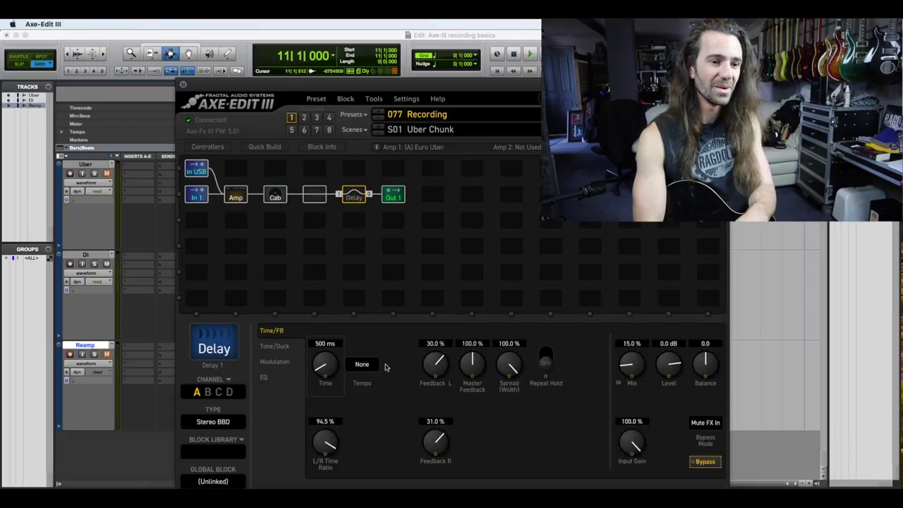
left_click_drag(629, 356, 636, 332)
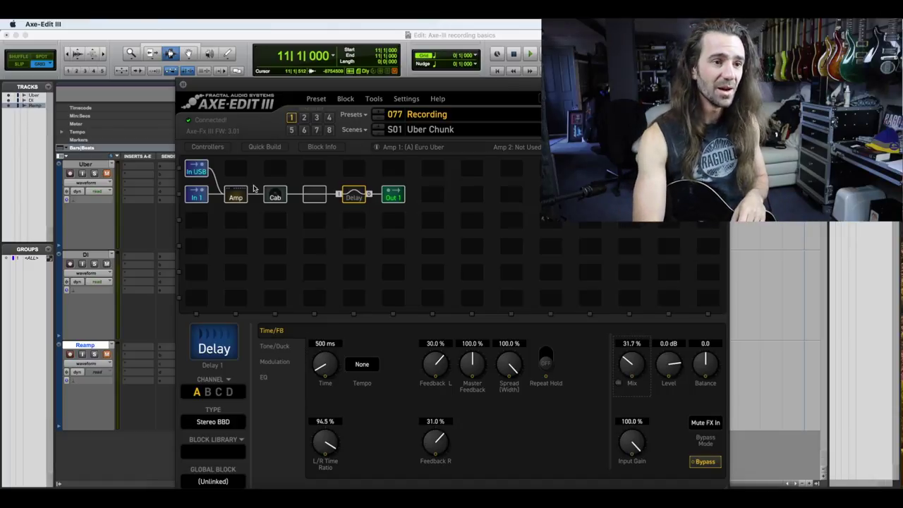
left_click(244, 192)
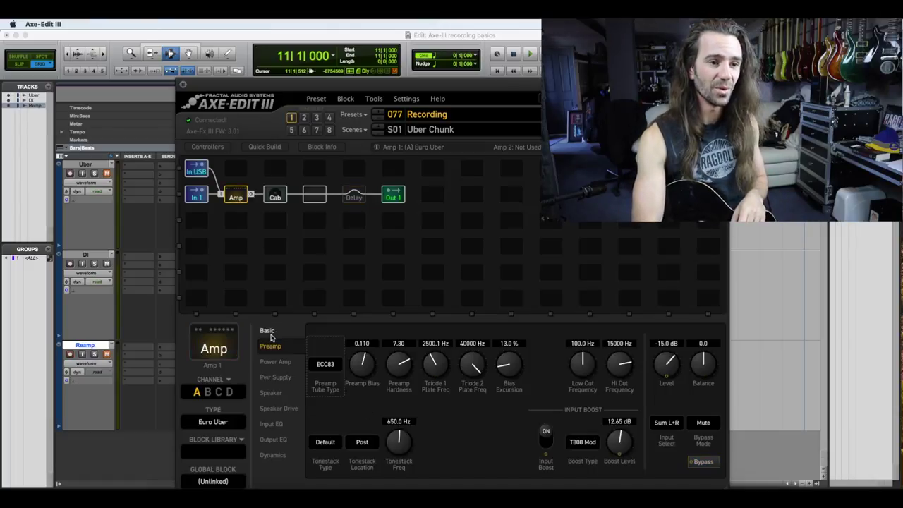
Show the Delay block's Time/FB page: 500 ms Stereo BBD at 31.7% mix
left_click(267, 330)
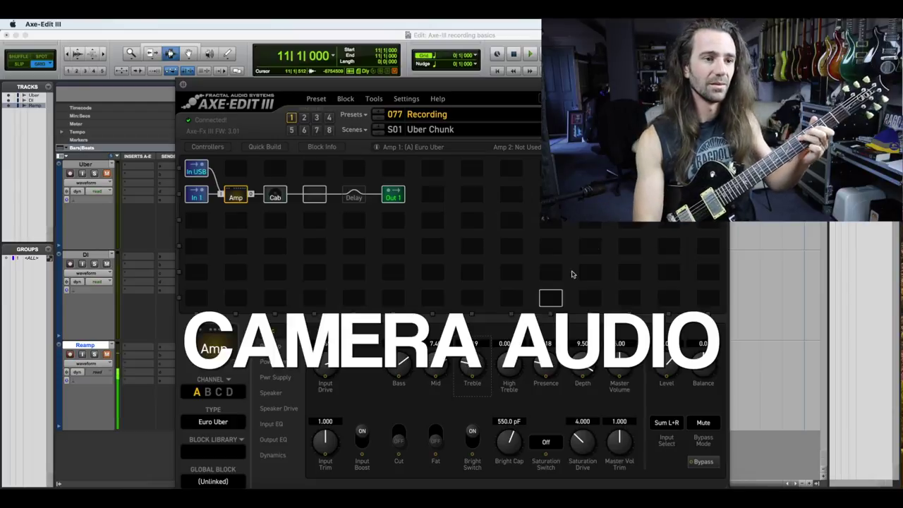
left_click(355, 198)
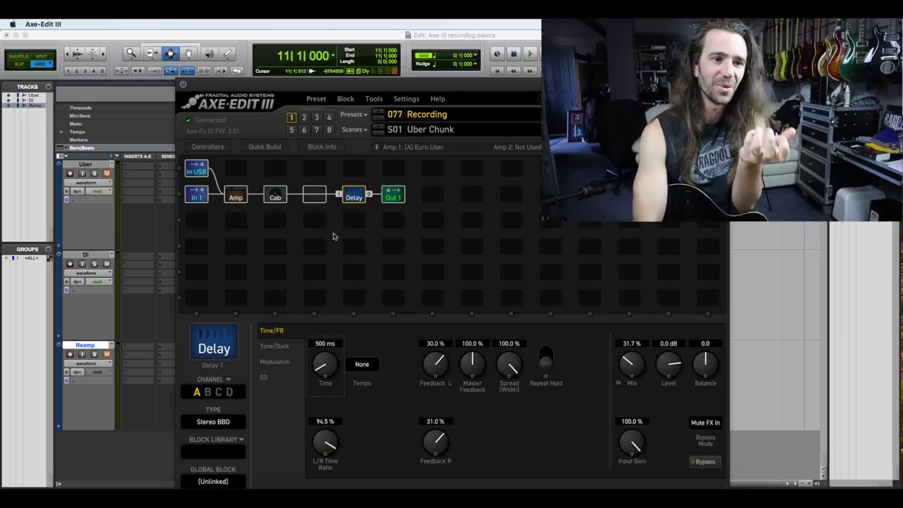
Branch the pre-delay signal into a new Output 2 block above Delay
left_click_drag(338, 195, 353, 168)
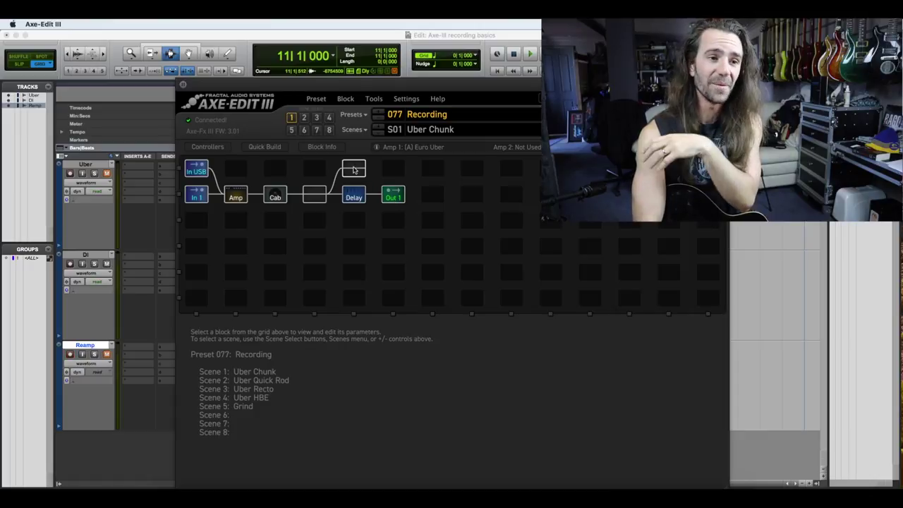
right_click(353, 167)
mouse_move(399, 263)
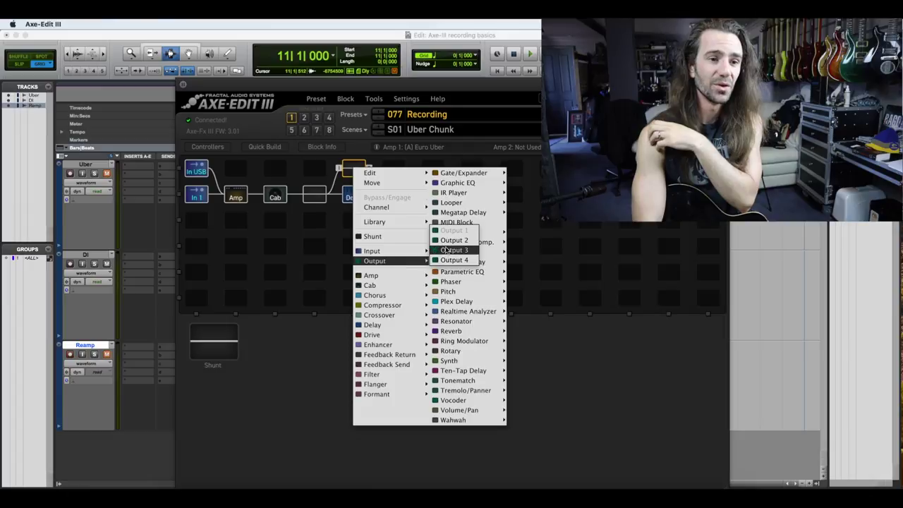
left_click(454, 240)
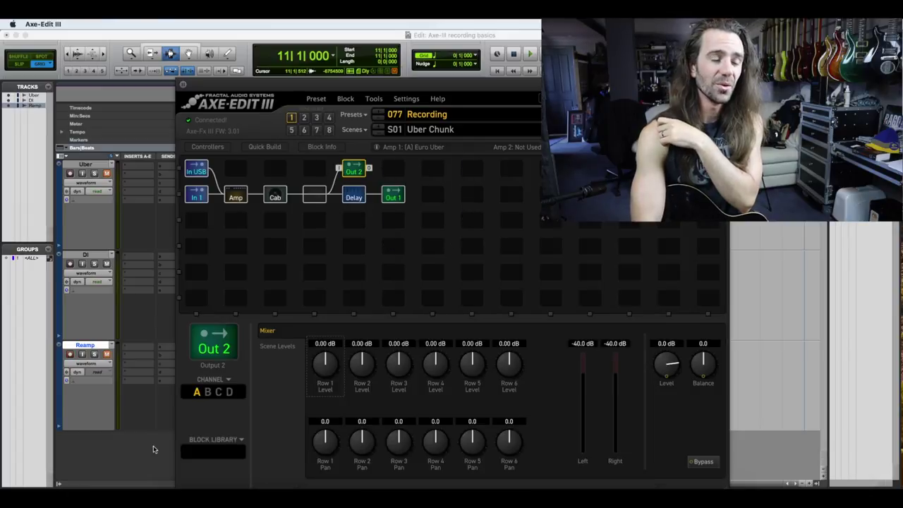
Import the backing track audio file from the Desktop into the Pro Tools session
left_click(119, 450)
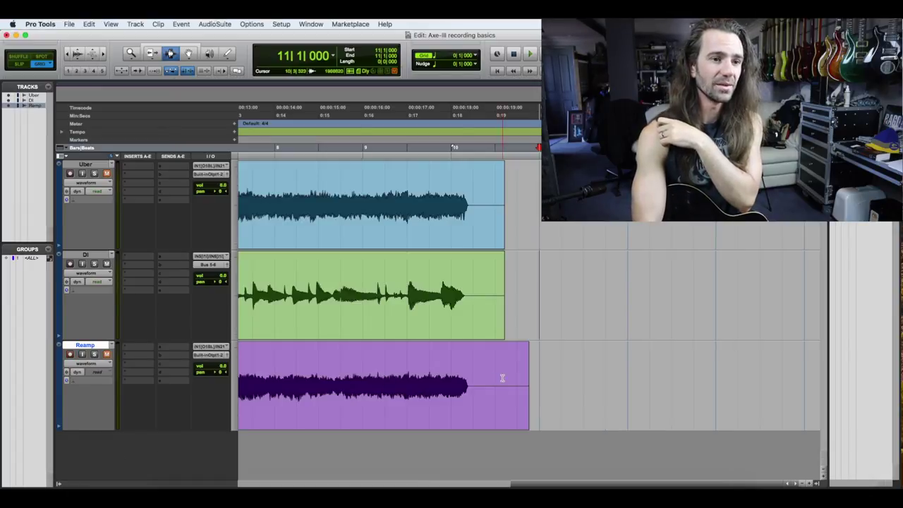
scroll(586, 359, "up", 2)
scroll(600, 363, "down", 2)
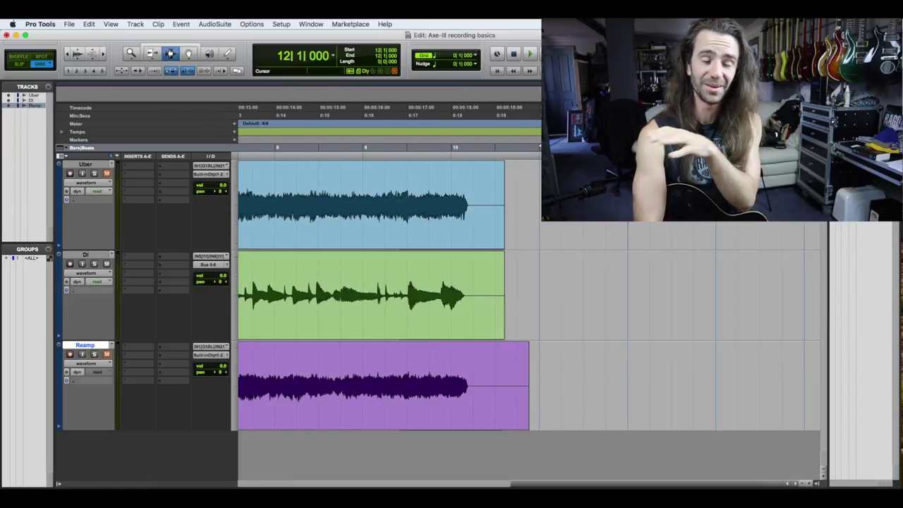
left_click(69, 24)
mouse_move(112, 160)
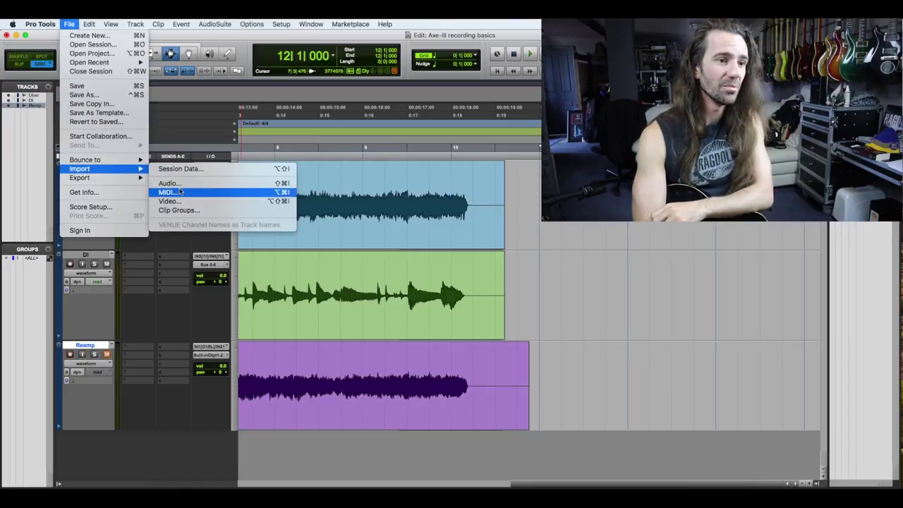
left_click(180, 184)
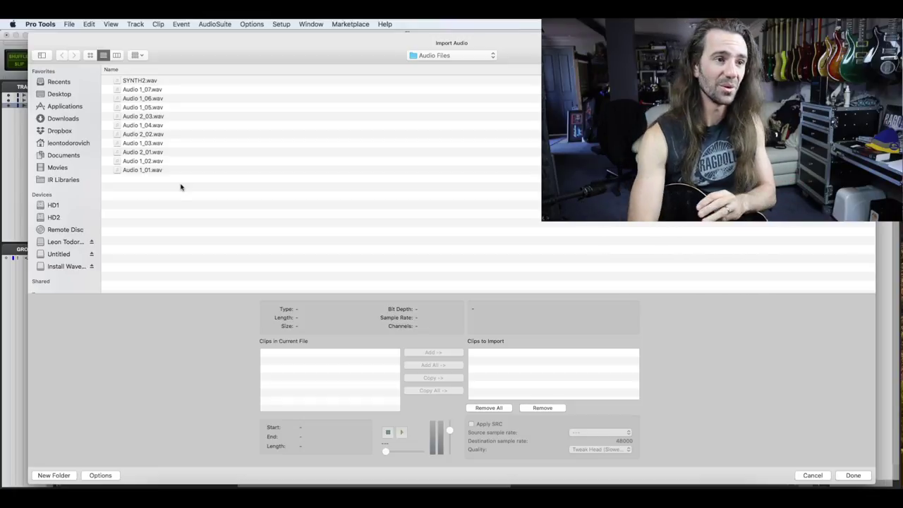
left_click(50, 94)
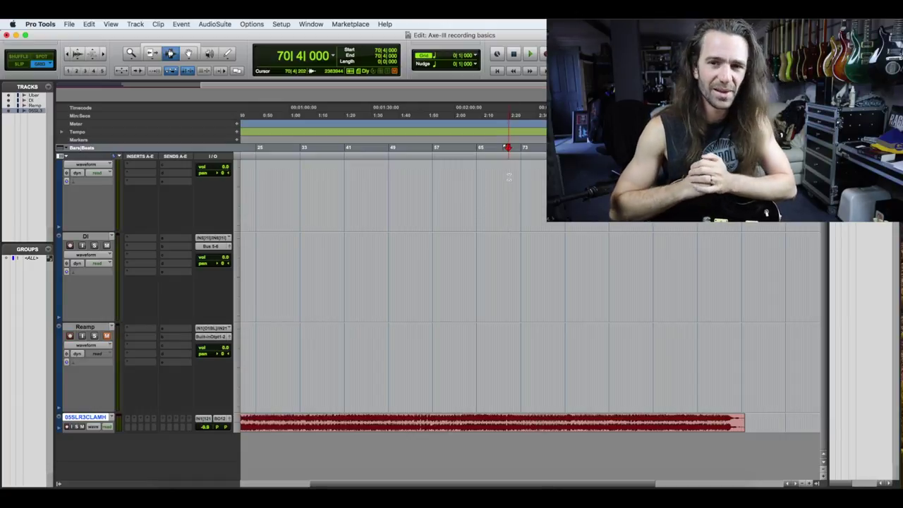
Set the Uber track's input to IN 3 [Out 2 Block L] / IN 4
scroll(509, 177, "up", 1)
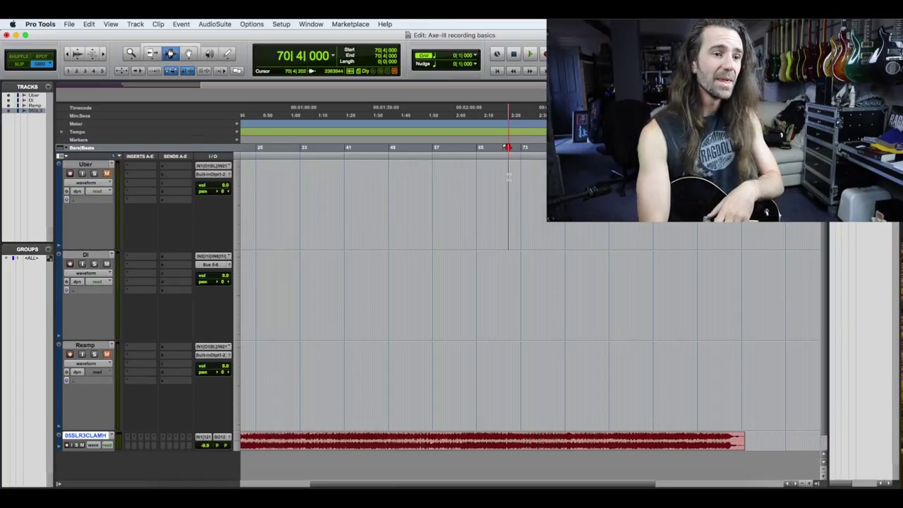
left_click(216, 166)
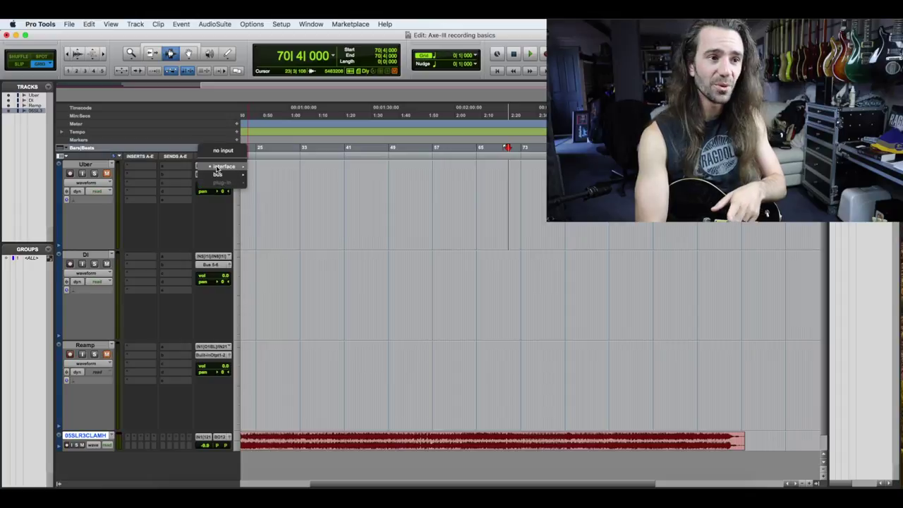
mouse_move(219, 168)
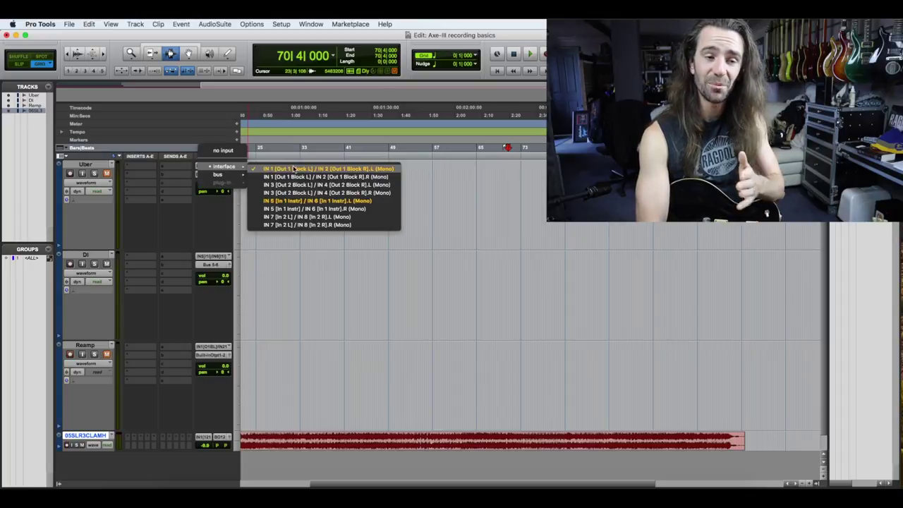
left_click(297, 185)
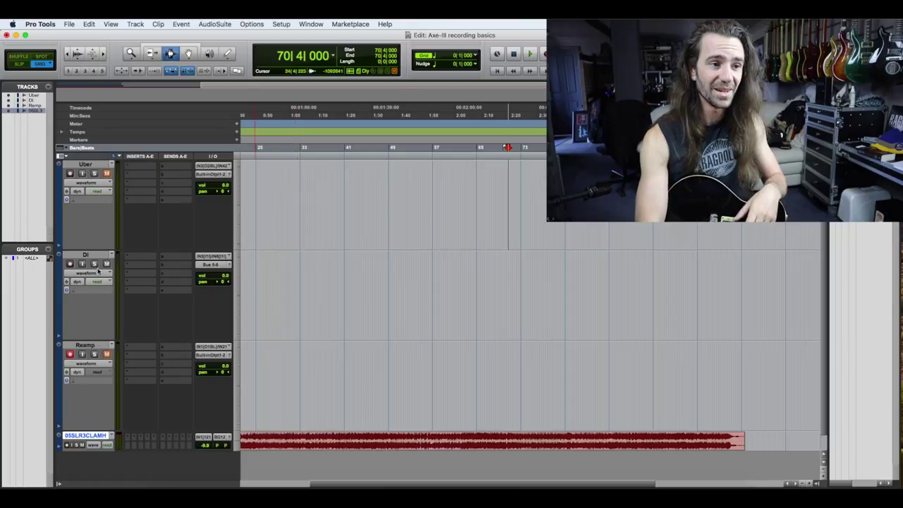
Arm the tracks and record the Uber_02 and DI_02 takes, lowering the backing track to -5.9 dB
left_click(69, 172)
left_click(69, 354)
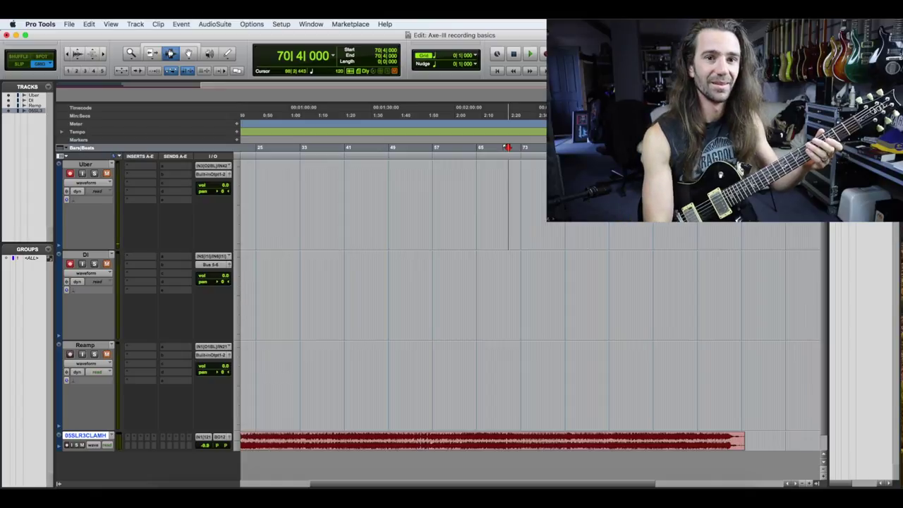
key("space")
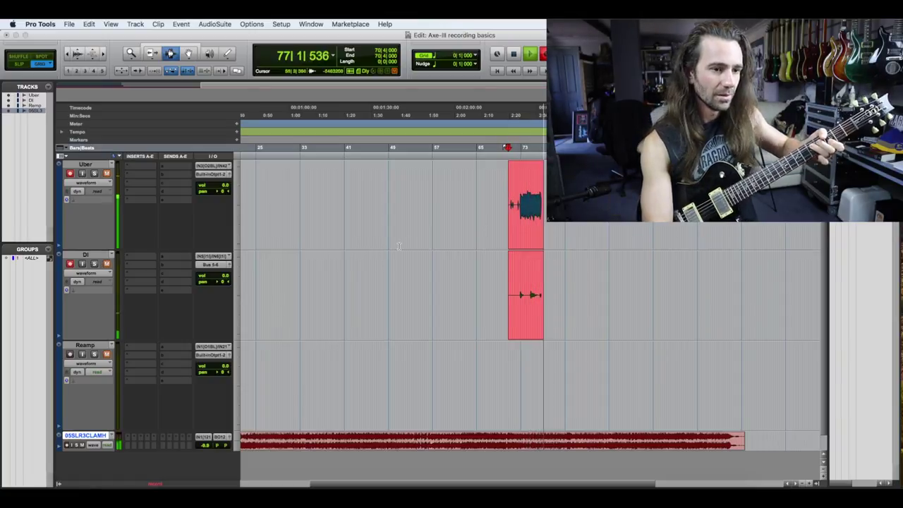
left_click(203, 445)
left_click_drag(203, 446, 205, 445)
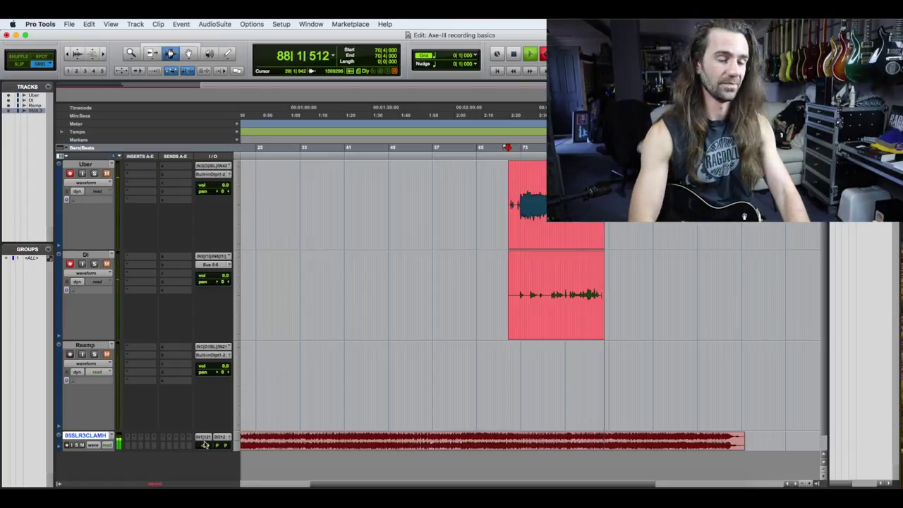
key("super+period")
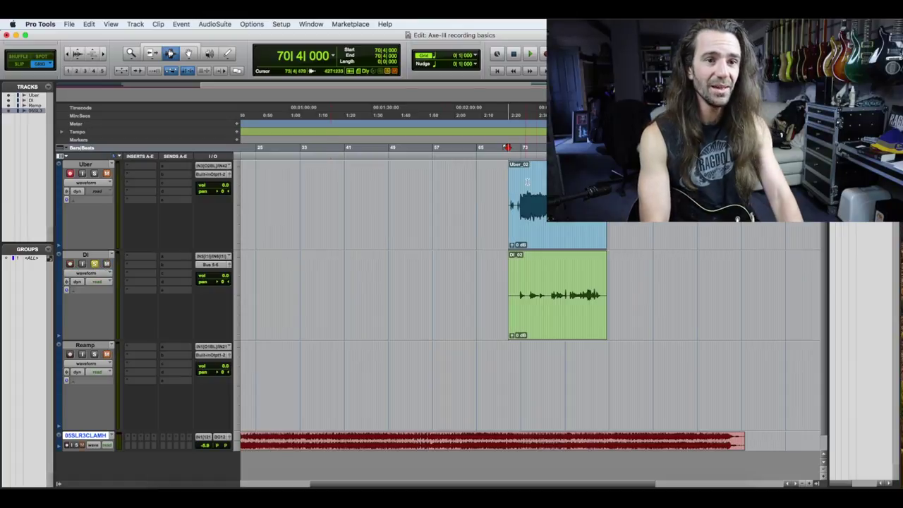
Audition the new take from bar 80|2
left_click(562, 384)
key("space")
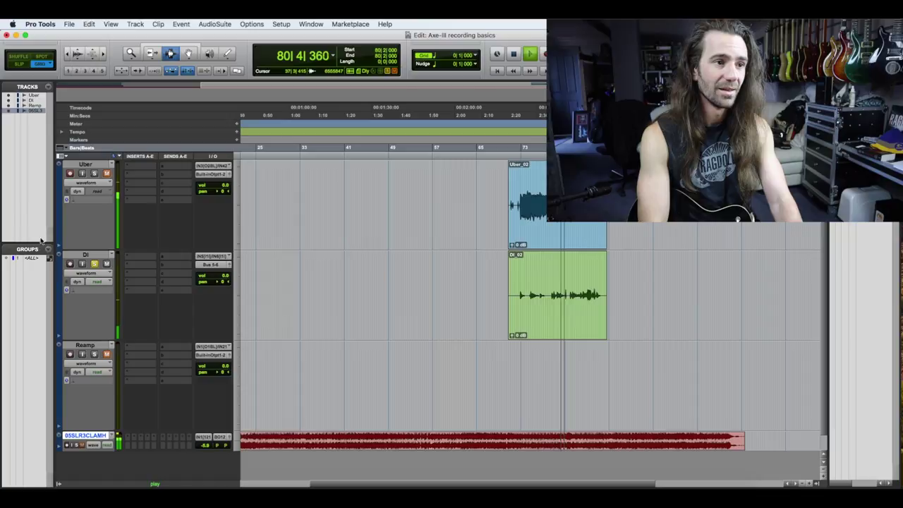
key("space")
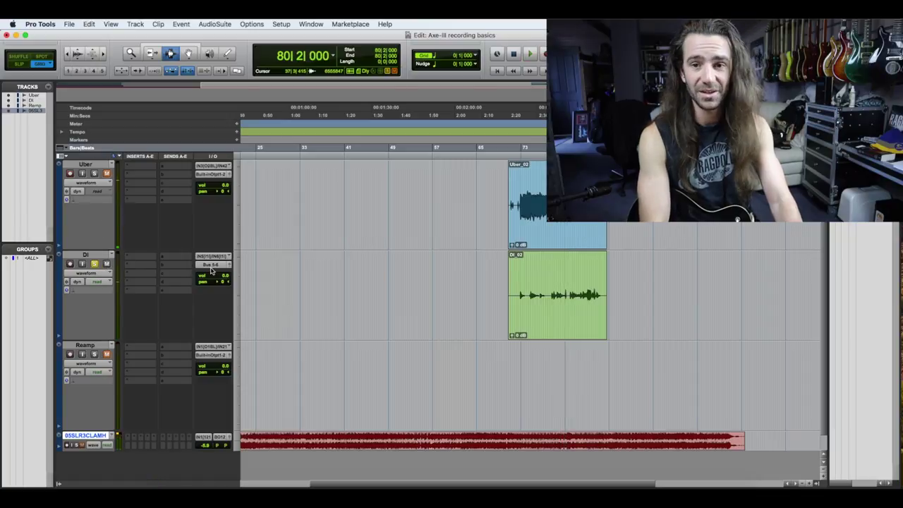
Route the DI track's output to Built-in Output 1-2 and replay the take
left_click(214, 266)
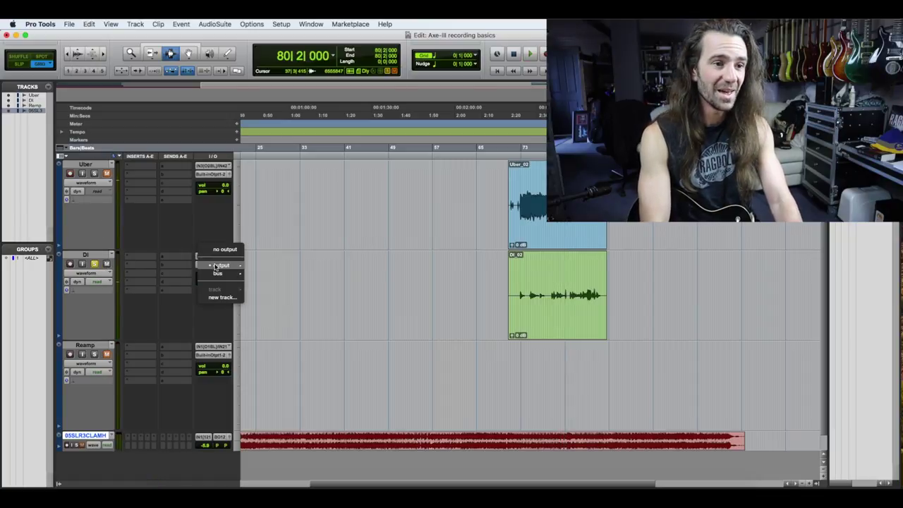
mouse_move(223, 266)
left_click(268, 267)
key("space")
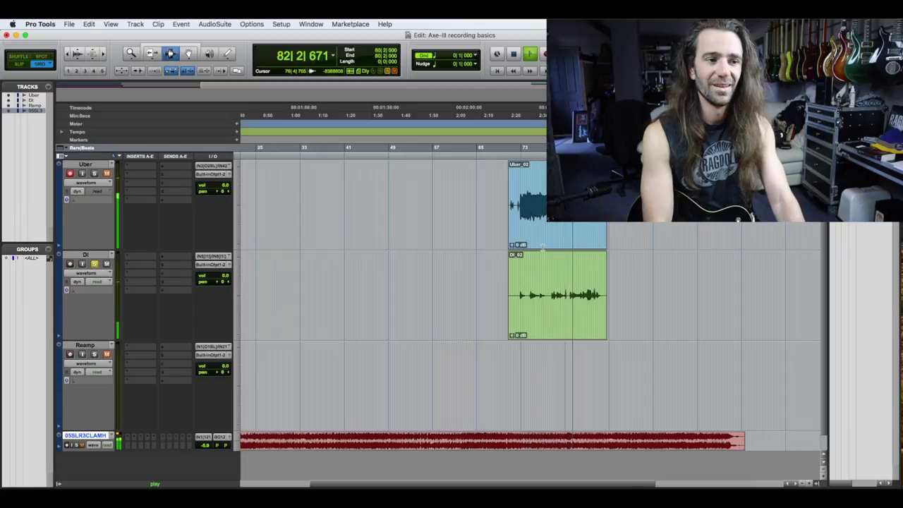
key("space")
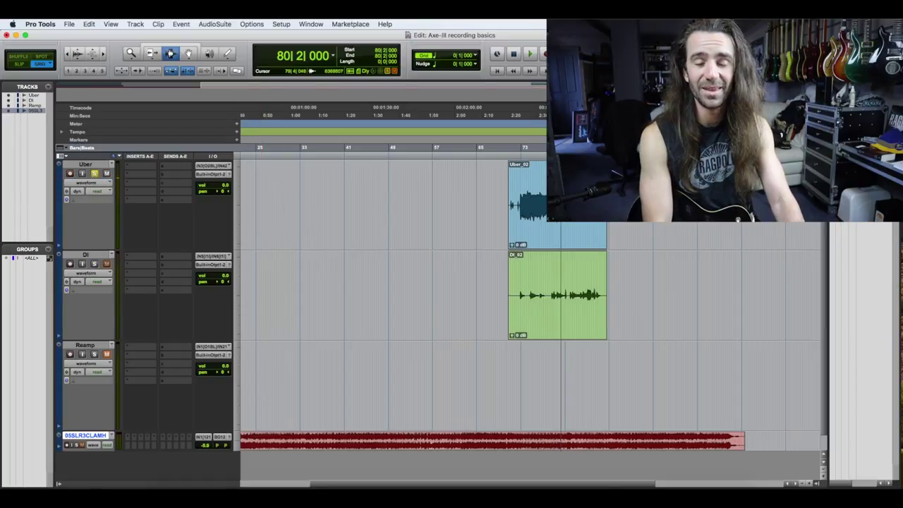
key("space")
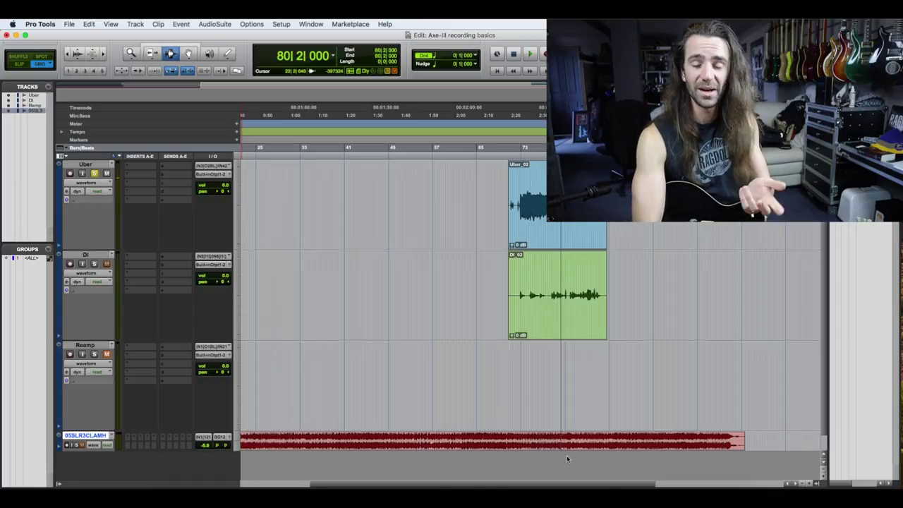
Add an Output 3 block beside In USB, fed directly from In 1
left_click(520, 487)
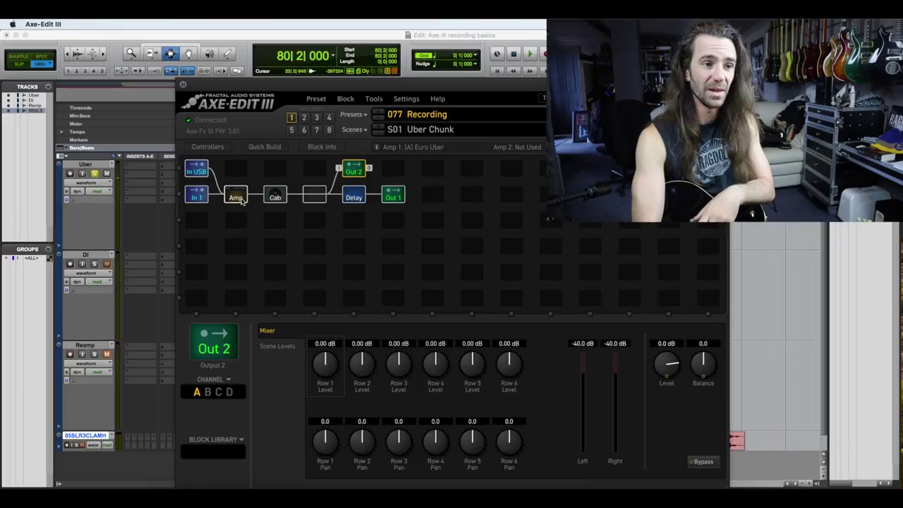
left_click_drag(211, 195, 234, 170)
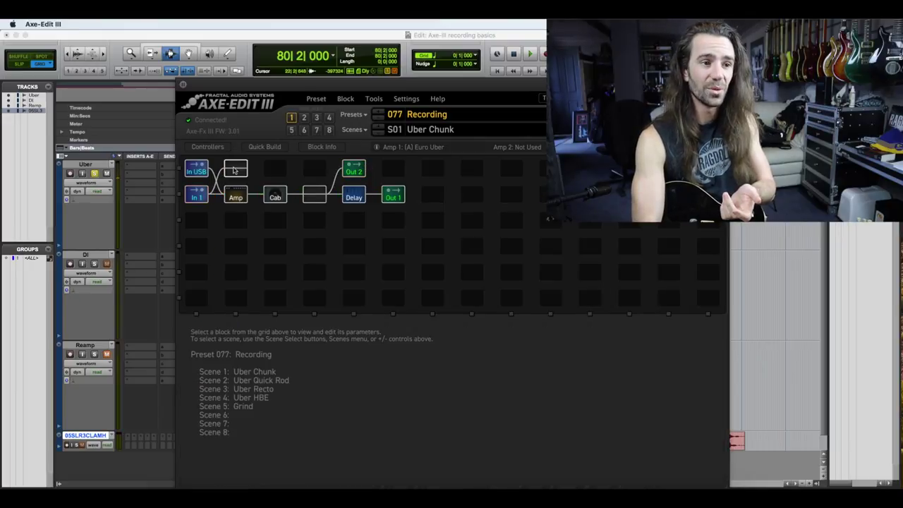
right_click(234, 170)
mouse_move(254, 252)
left_click(323, 252)
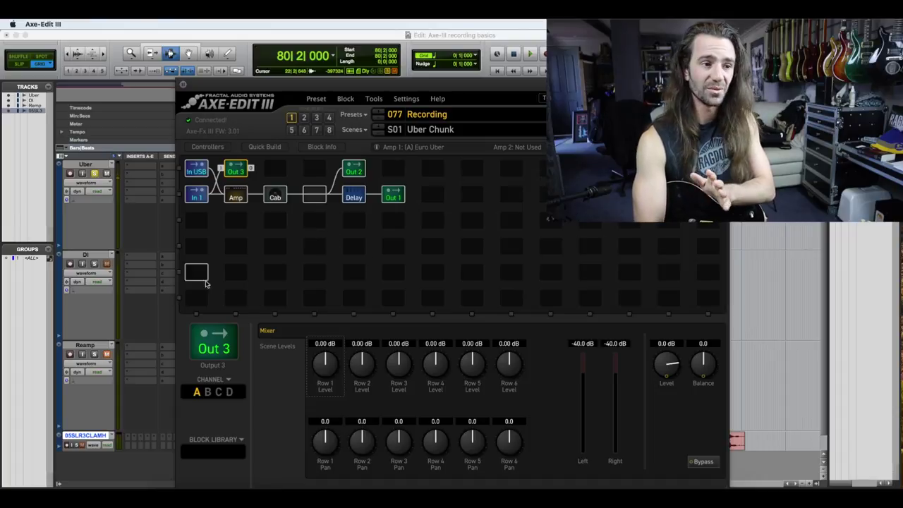
left_click(772, 279)
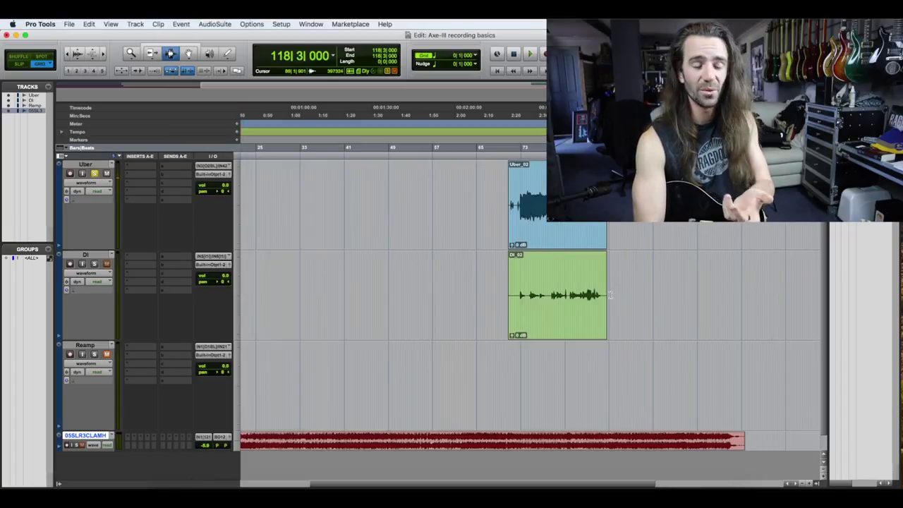